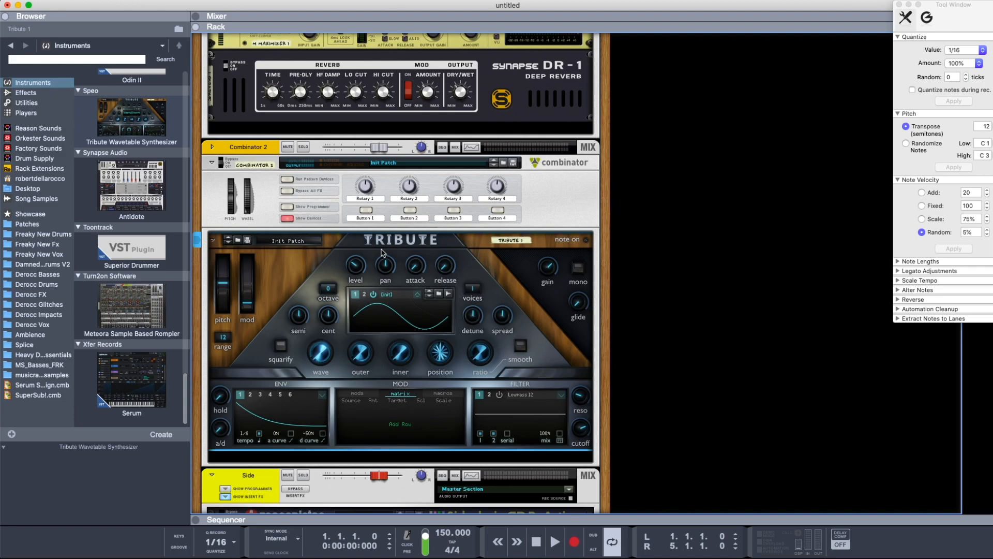
Sweep oscillator 1's wave to a sawtooth shape, and switch between oscillators 1 and 2, ending on oscillator 1
mouse_move(415, 256)
drag(319, 353, 336, 273)
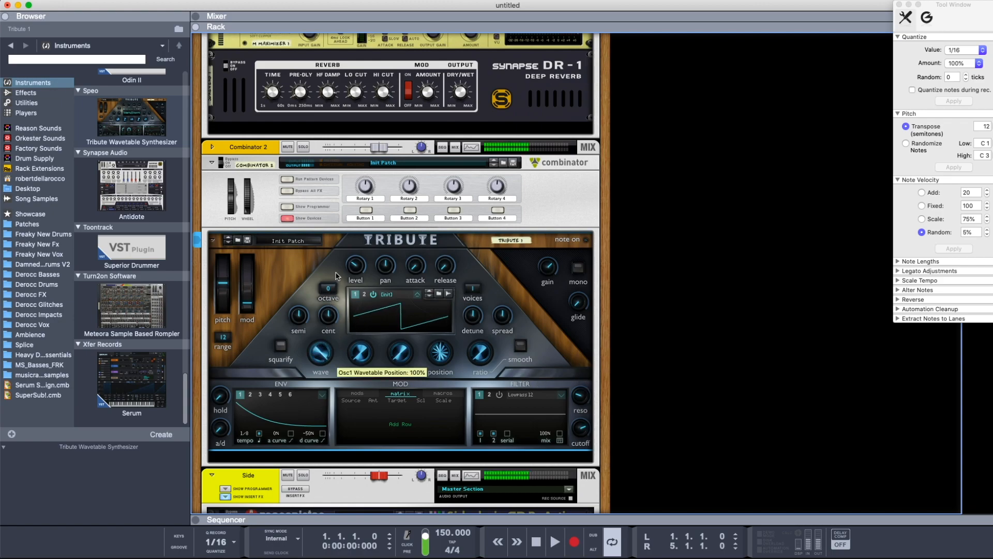
click(366, 295)
click(356, 295)
click(366, 295)
click(373, 295)
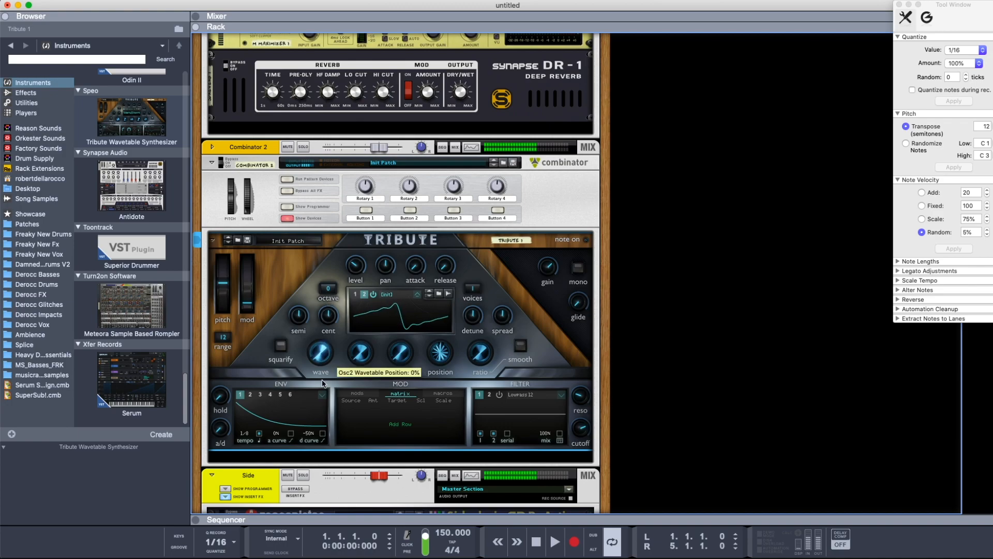
click(355, 294)
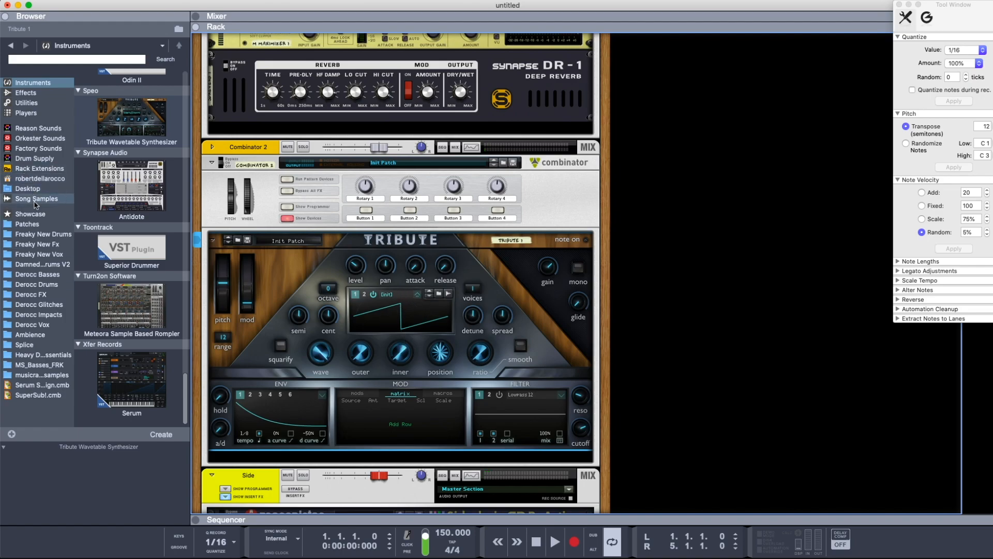
Open the Tribute Wavetable Synthesizer folder within the Rack Extensions location, reversing the name sort order of the list
click(37, 168)
scroll(119, 258, down, 3)
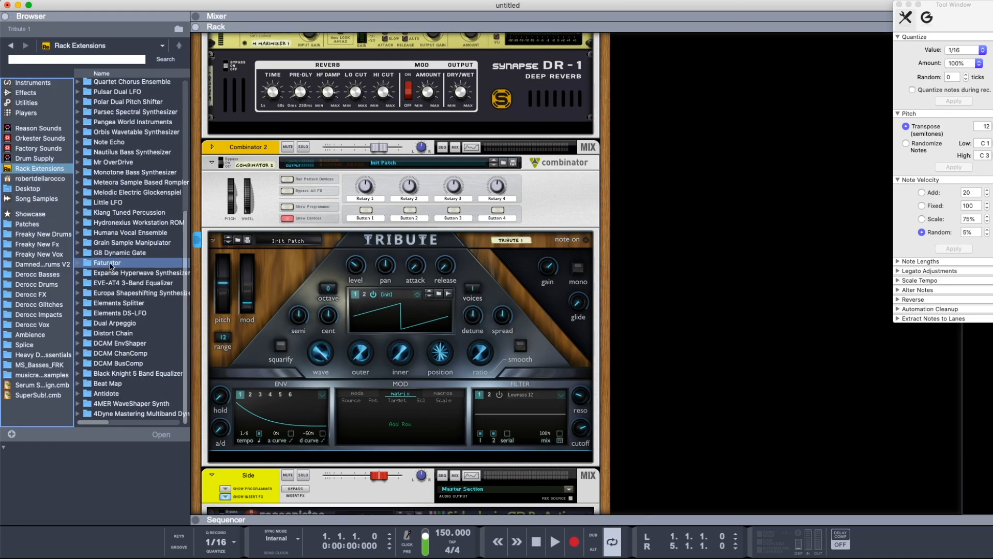
click(113, 74)
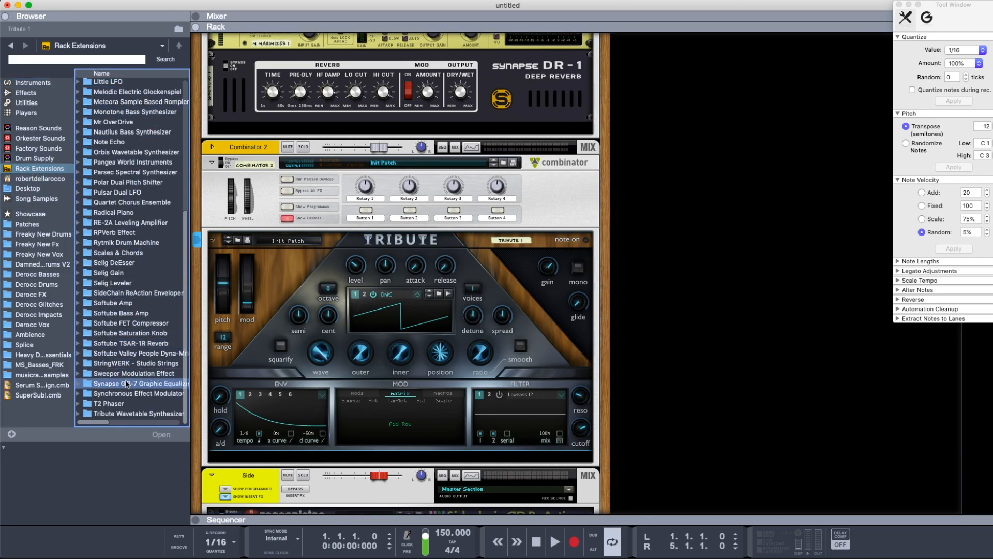
double_click(144, 413)
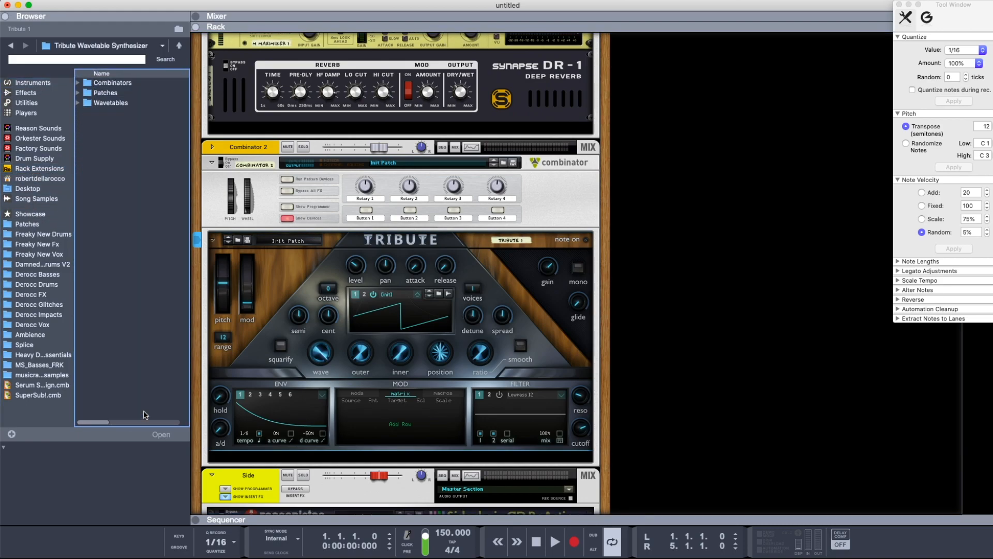
Expand the Wavetables folder and its Basic and Sharp subfolders
click(78, 101)
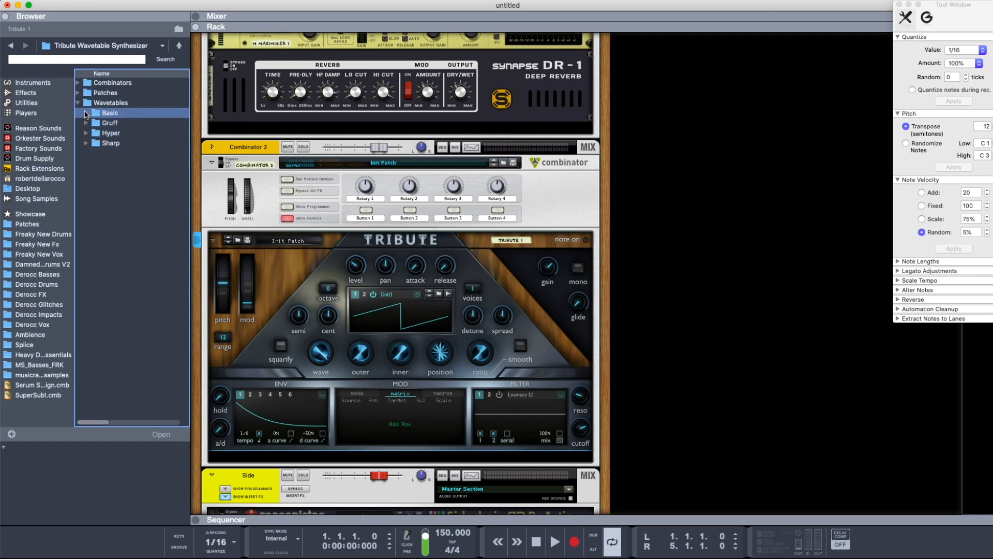
click(87, 114)
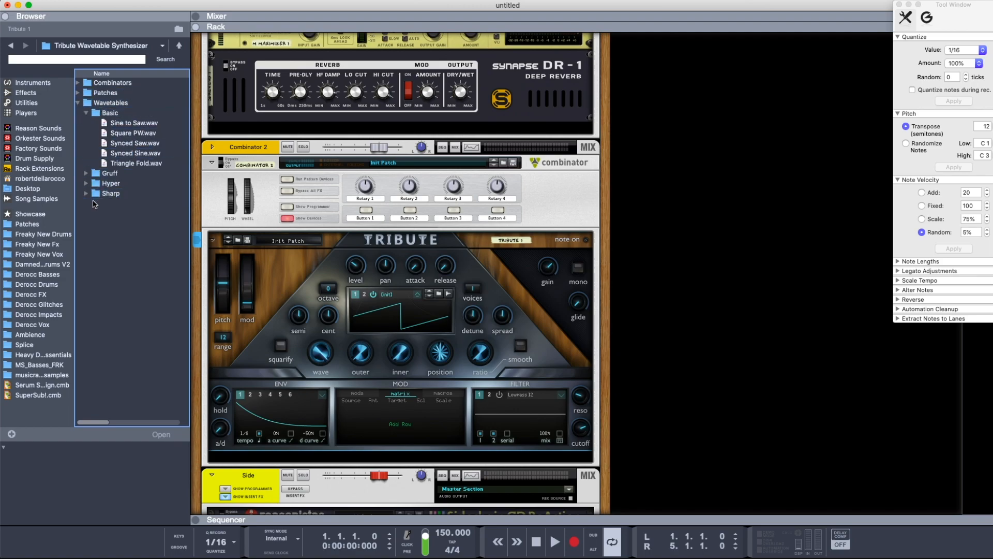
click(86, 194)
Try the Missing Six.wav and Spice.wav wavetables in oscillator 1, sweeping the wave position of each
click(137, 233)
drag(137, 234, 399, 316)
mouse_move(325, 356)
mouse_down()
mouse_move(320, 439)
mouse_move(335, 337)
mouse_move(314, 360)
mouse_up()
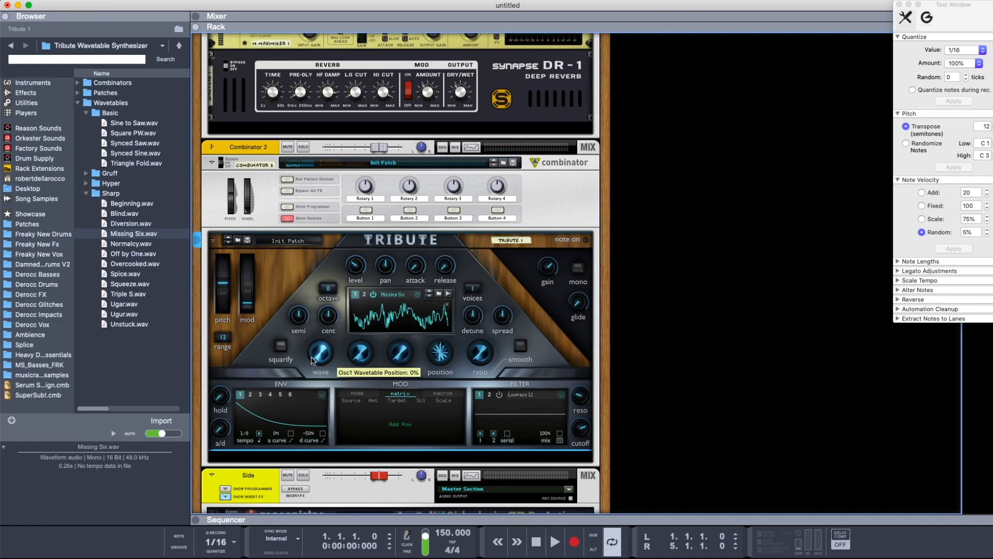
drag(118, 274, 378, 320)
drag(322, 356, 319, 384)
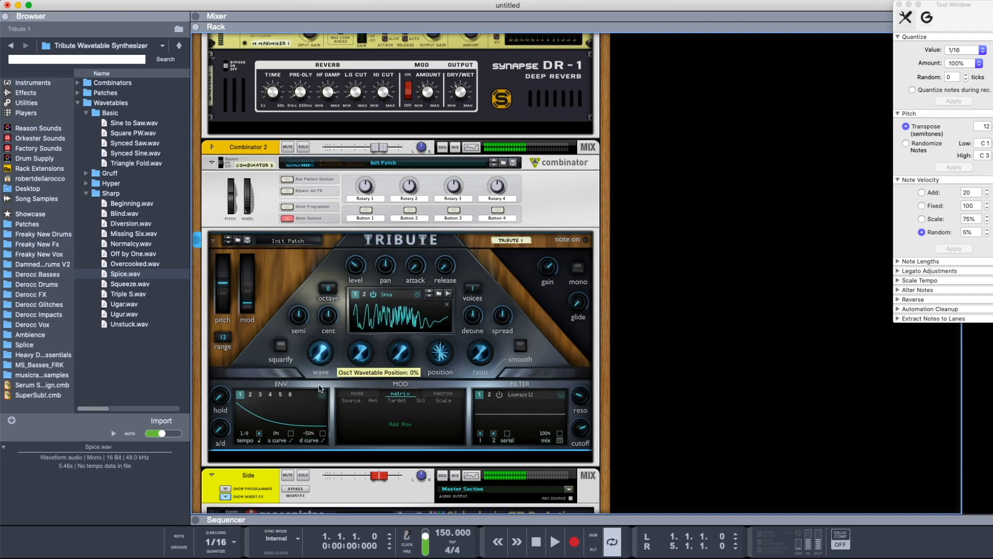
Load Derocc.Kick.10.wav from the Derocc Drums folder into oscillator 1 as its wavetable
click(126, 203)
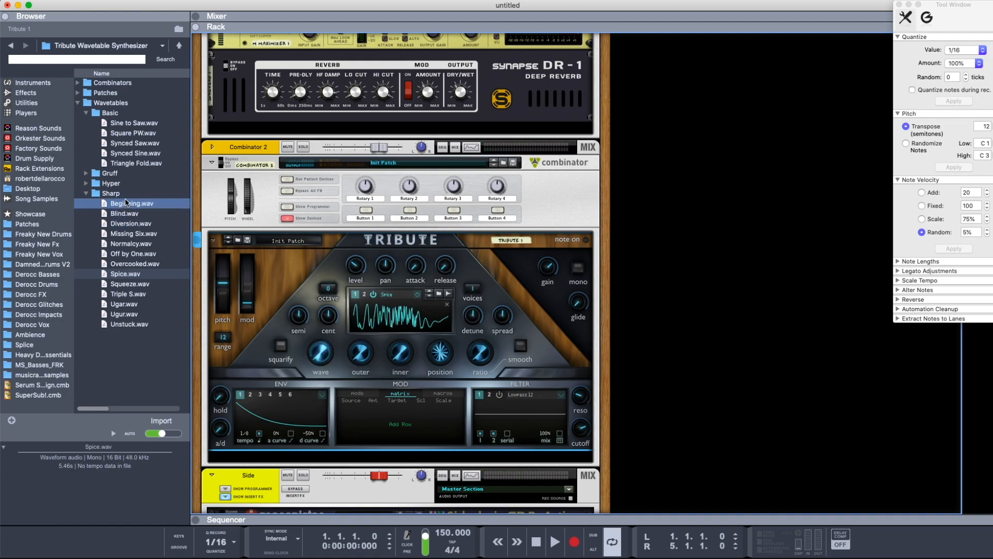
click(49, 286)
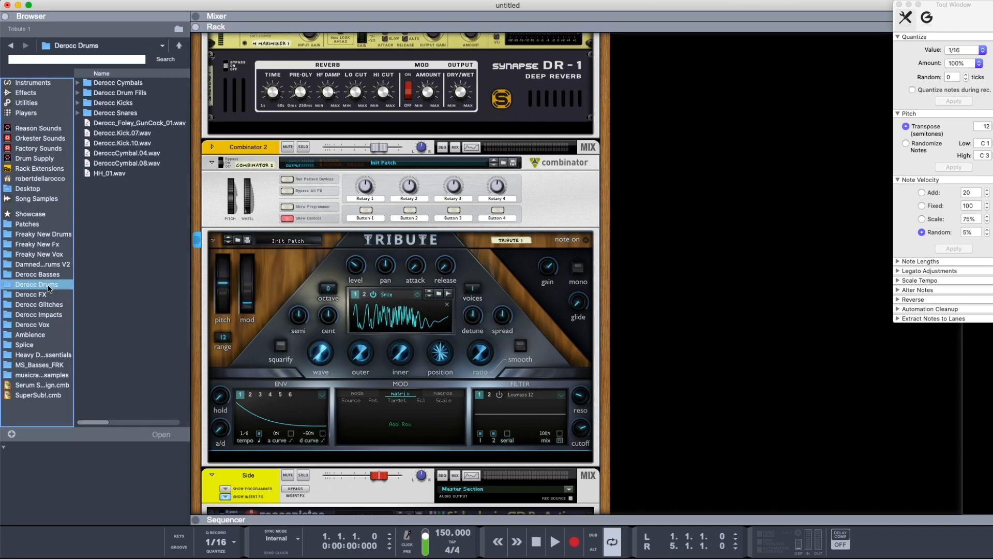
click(127, 145)
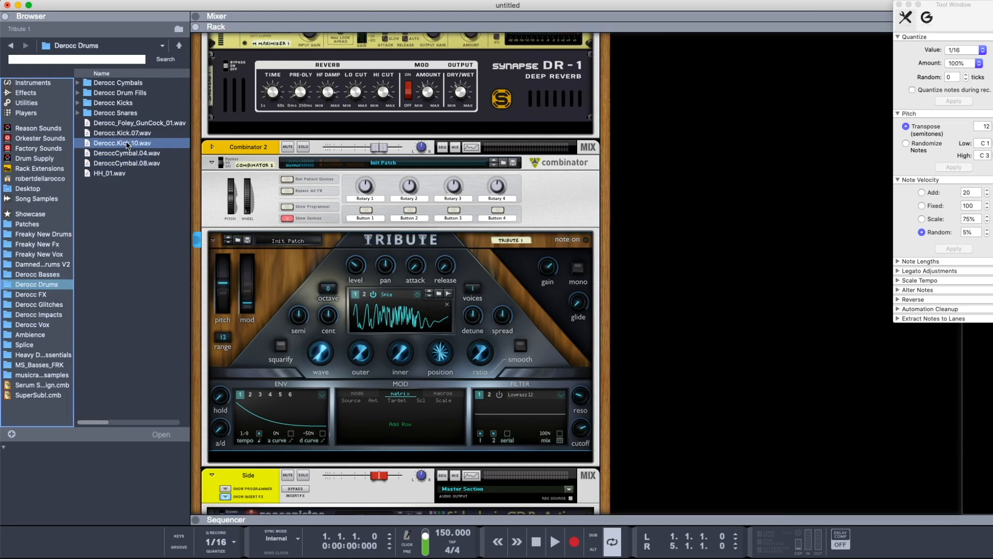
click(127, 174)
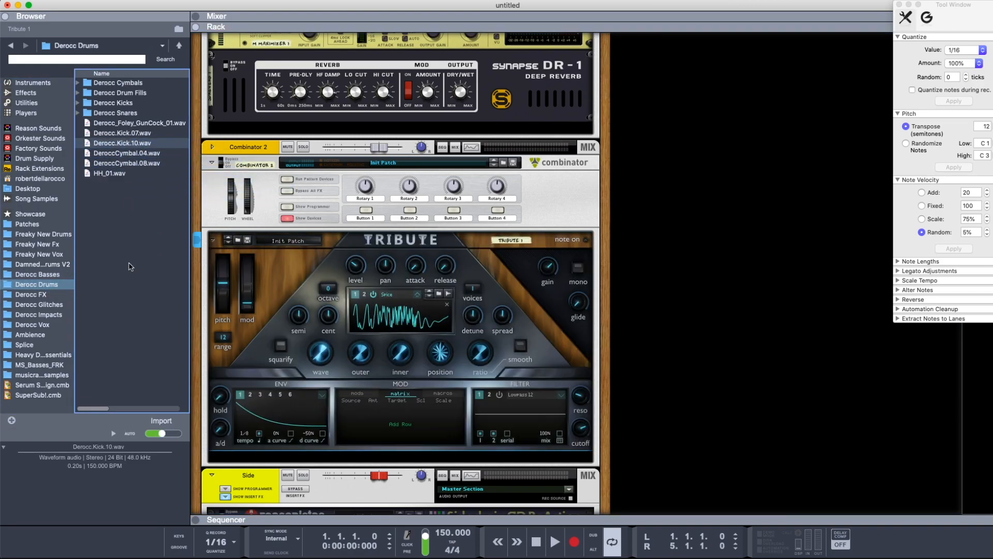
click(141, 156)
drag(124, 143, 398, 312)
Sweep oscillator 1's wave position and set its octave to -1
mouse_move(327, 359)
mouse_down()
mouse_move(326, 339)
mouse_move(327, 362)
mouse_up()
mouse_move(330, 291)
mouse_down()
mouse_move(328, 309)
mouse_move(330, 284)
mouse_up()
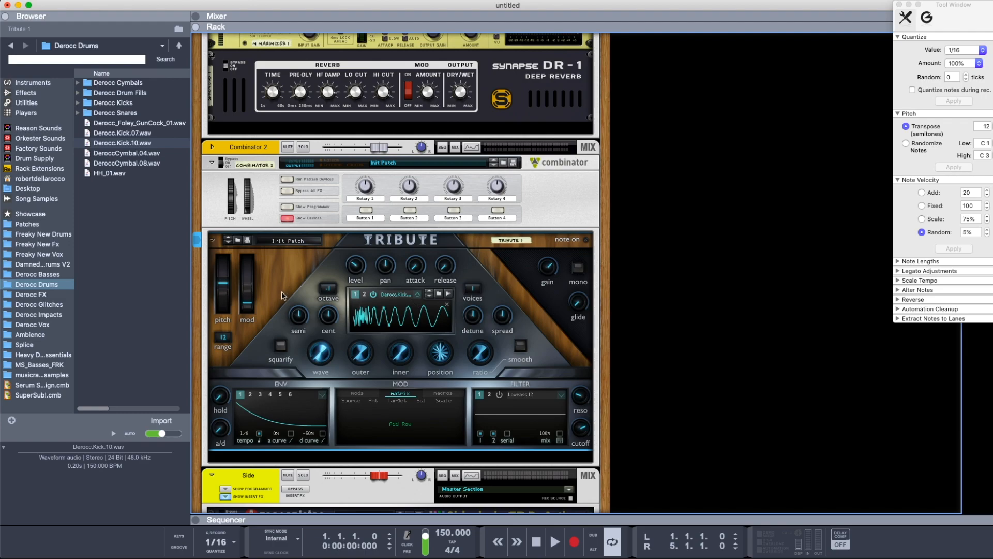
right_click(282, 292)
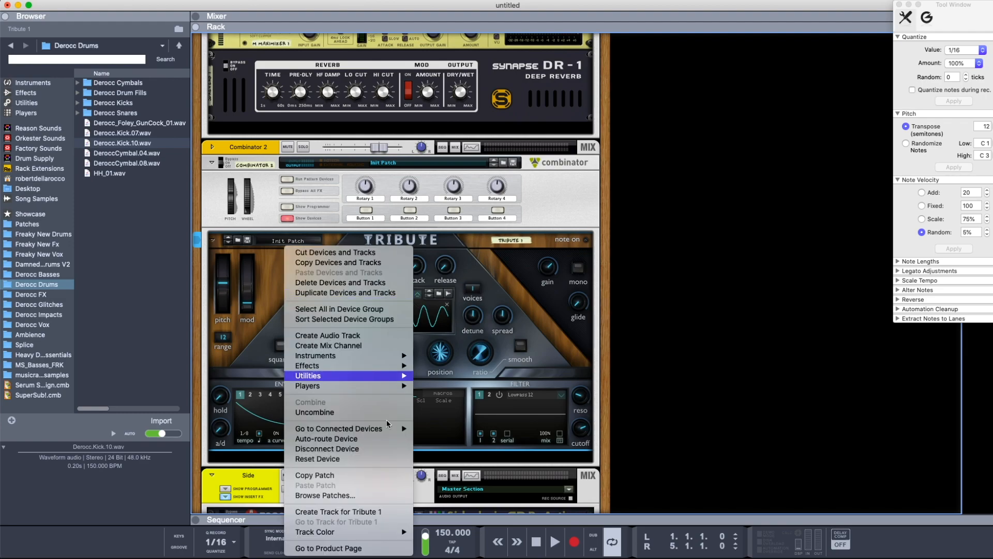
click(273, 291)
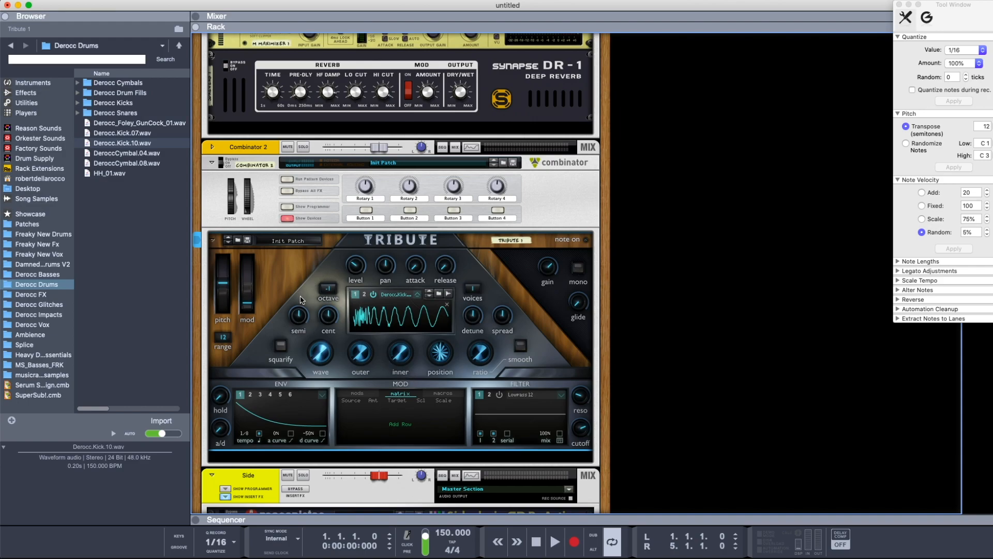
Try oscillator 1's semitone tuning and 8 unison voices with different detune and spread amounts
drag(297, 318, 298, 341)
drag(474, 286, 472, 259)
drag(475, 319, 474, 374)
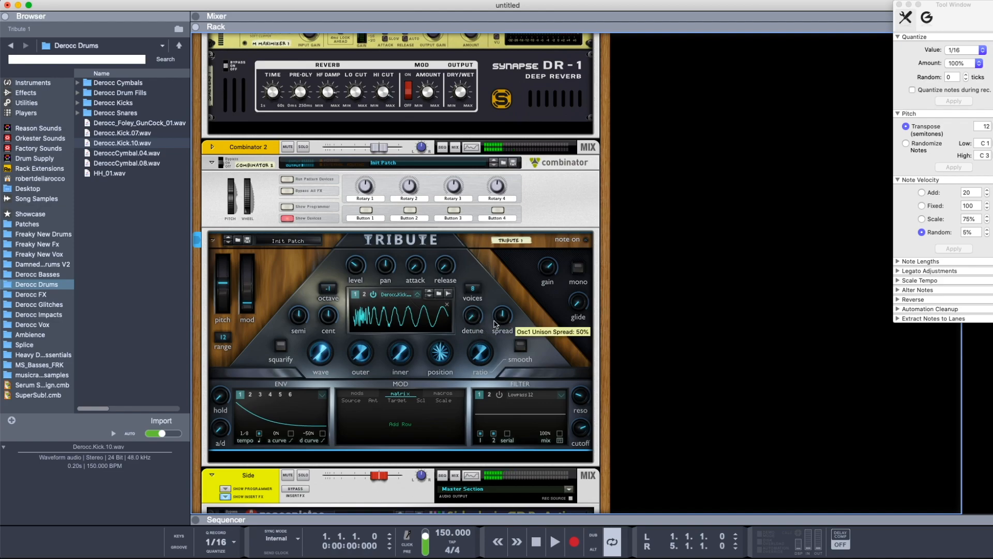
drag(499, 318, 520, 253)
Reset oscillator 1's unison spread, detune and voices to their defaults
super+click(501, 316)
super+click(471, 316)
super+click(469, 291)
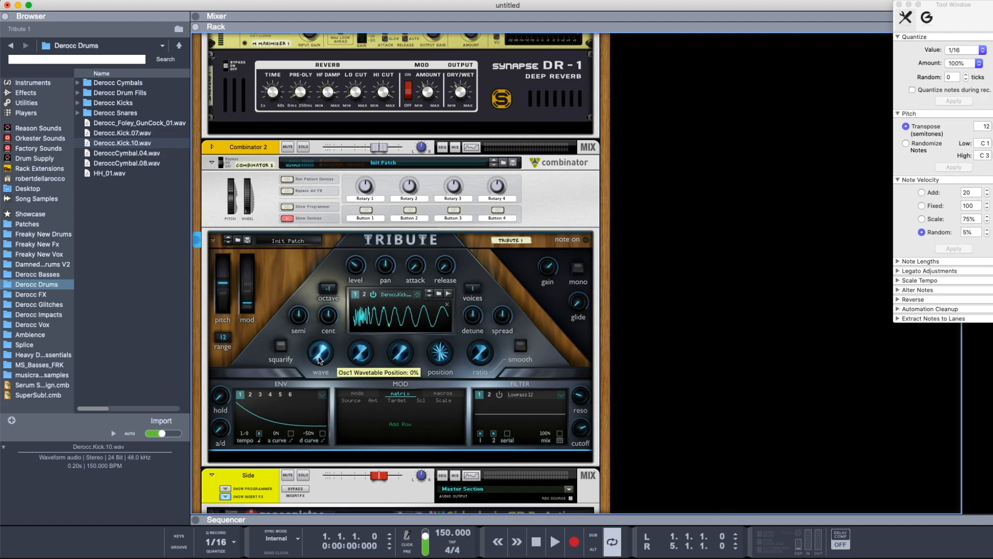
Sweep oscillator 1's wave position and try its outer and inner FM amounts at different FM positions, including 100%
drag(319, 358, 325, 418)
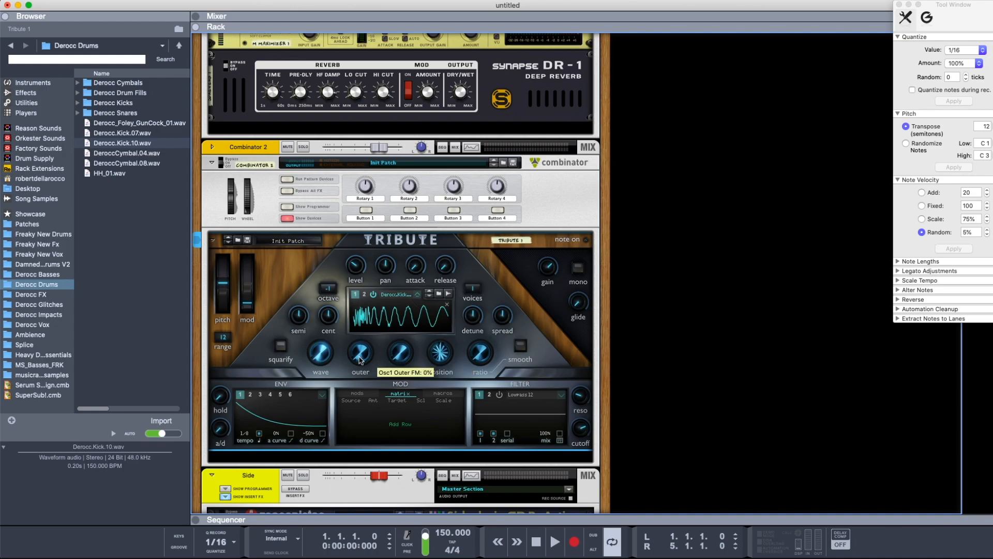
drag(360, 357, 400, 369)
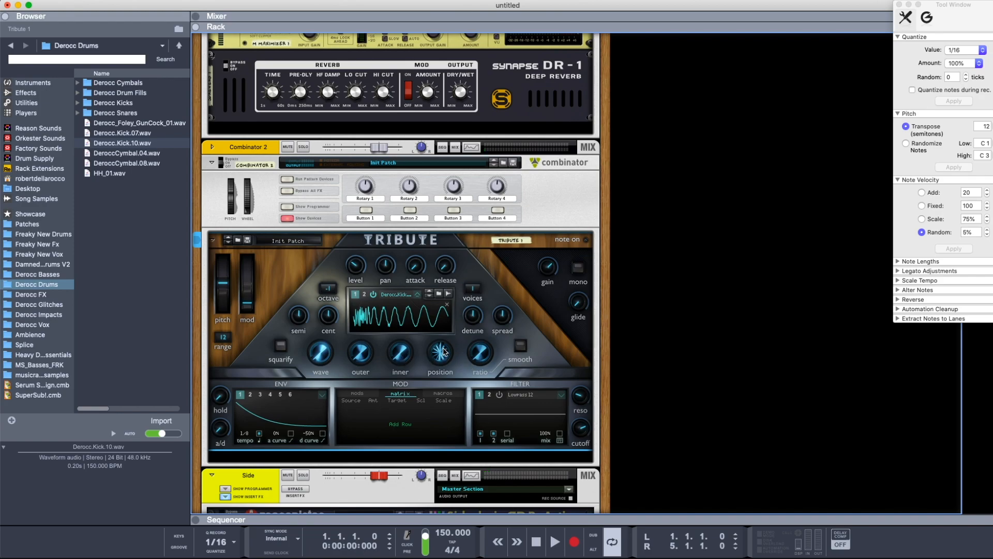
mouse_move(439, 357)
mouse_down()
mouse_move(435, 399)
mouse_move(437, 375)
mouse_up()
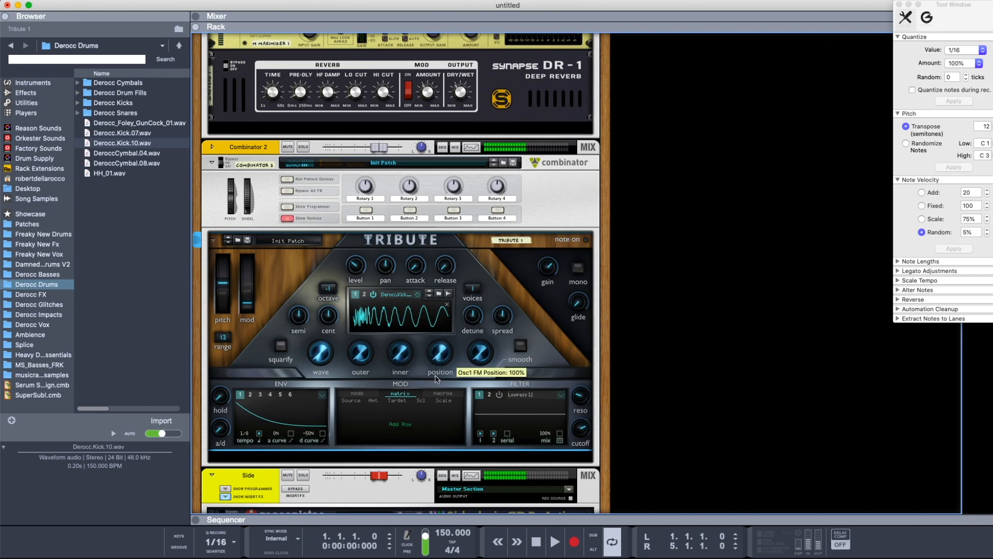
drag(365, 356, 371, 339)
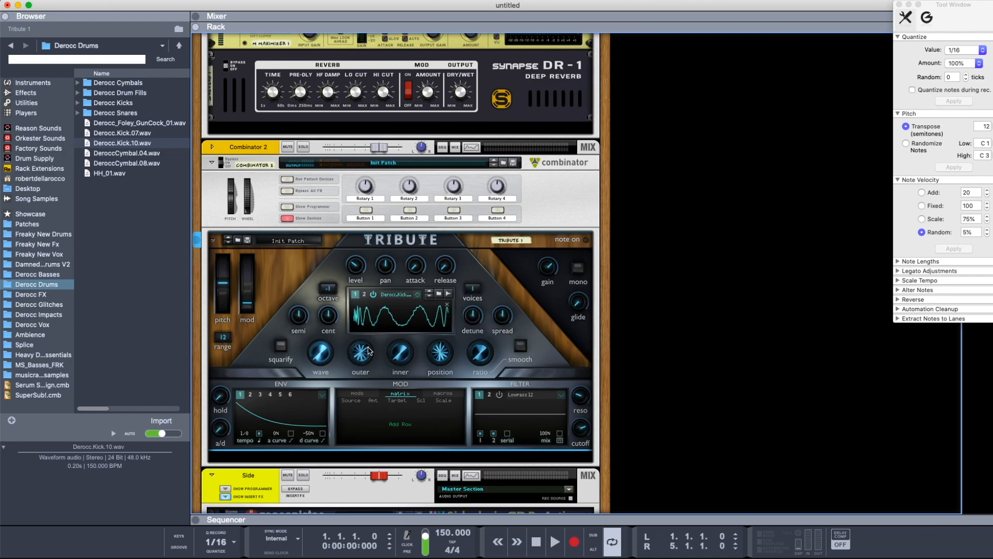
drag(434, 352, 436, 384)
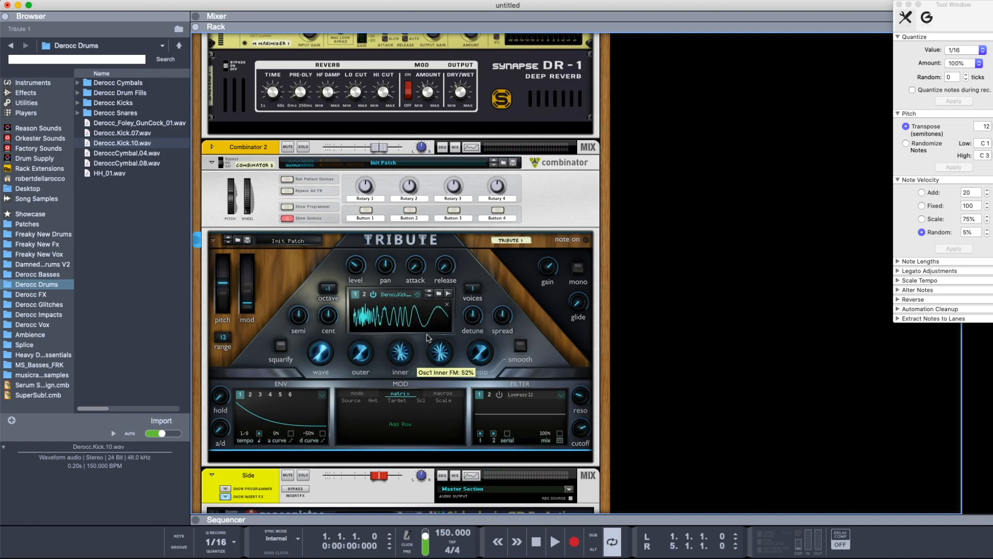
mouse_move(439, 358)
mouse_down()
mouse_move(441, 385)
mouse_move(437, 363)
mouse_up()
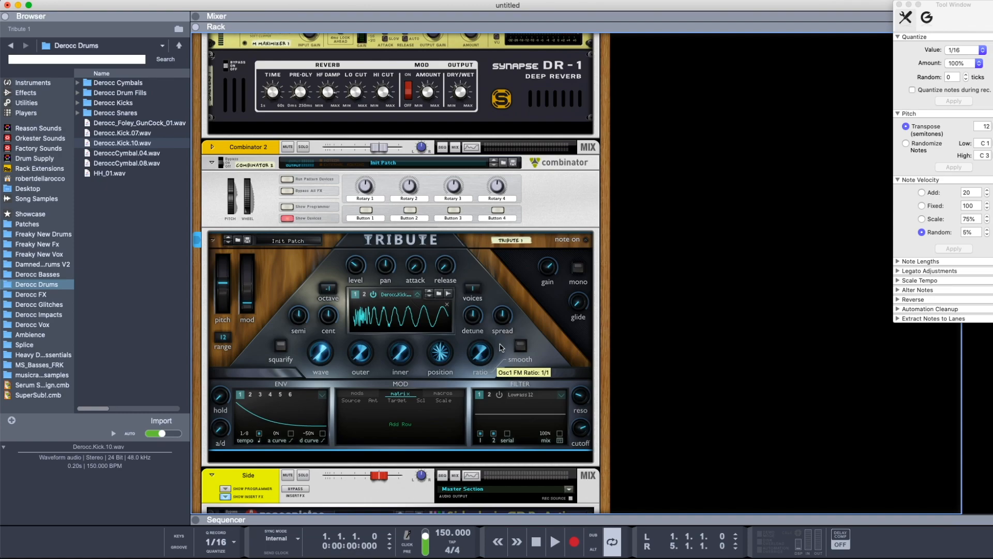
Try different FM ratios on oscillator 1 with smooth enabled, and turn smooth off again
mouse_move(487, 348)
mouse_down()
mouse_move(487, 339)
mouse_move(485, 354)
mouse_up()
click(520, 345)
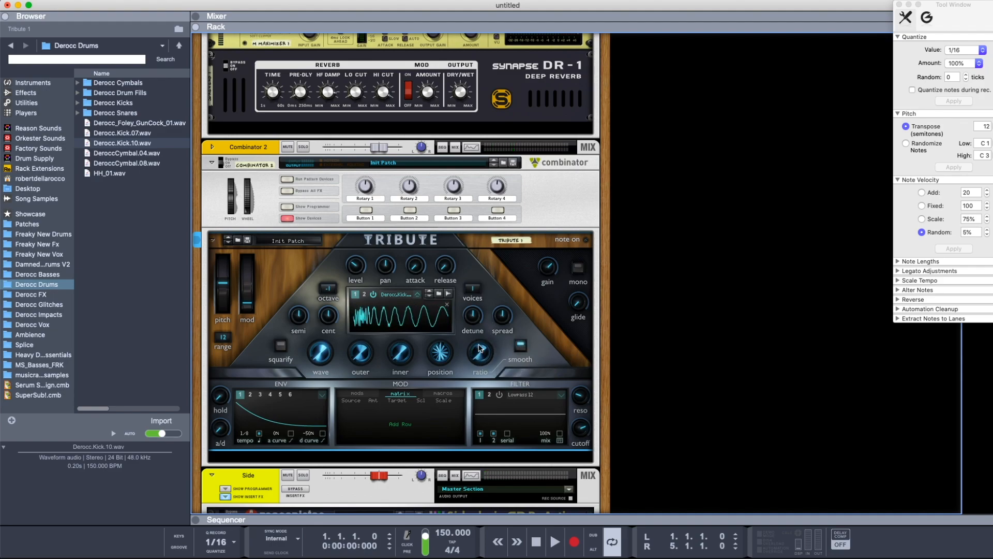
drag(475, 358, 480, 398)
click(520, 345)
Try squarify on oscillator 1 while sweeping its wave position, and turn squarify off again
click(280, 346)
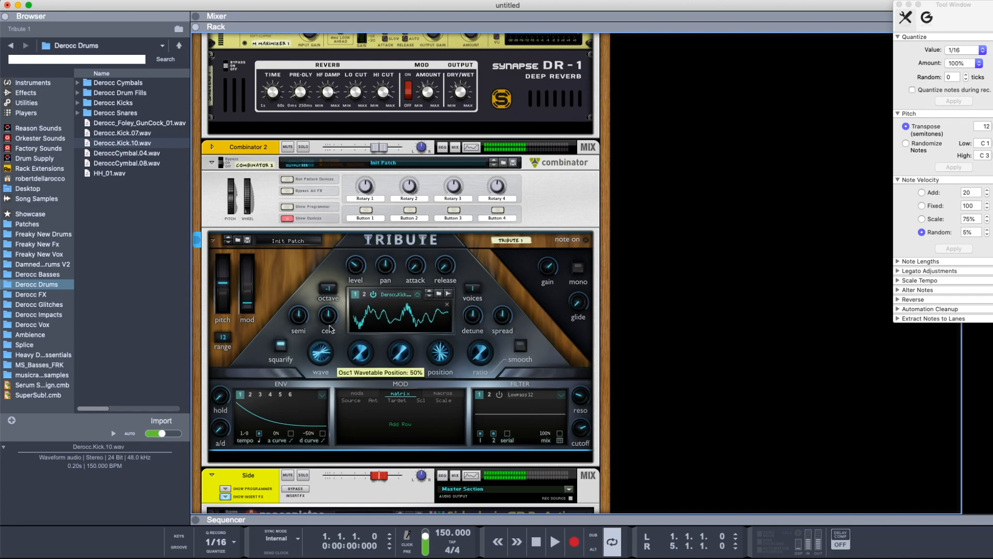
mouse_move(332, 365)
mouse_down()
mouse_move(331, 327)
mouse_move(331, 368)
mouse_up()
click(284, 344)
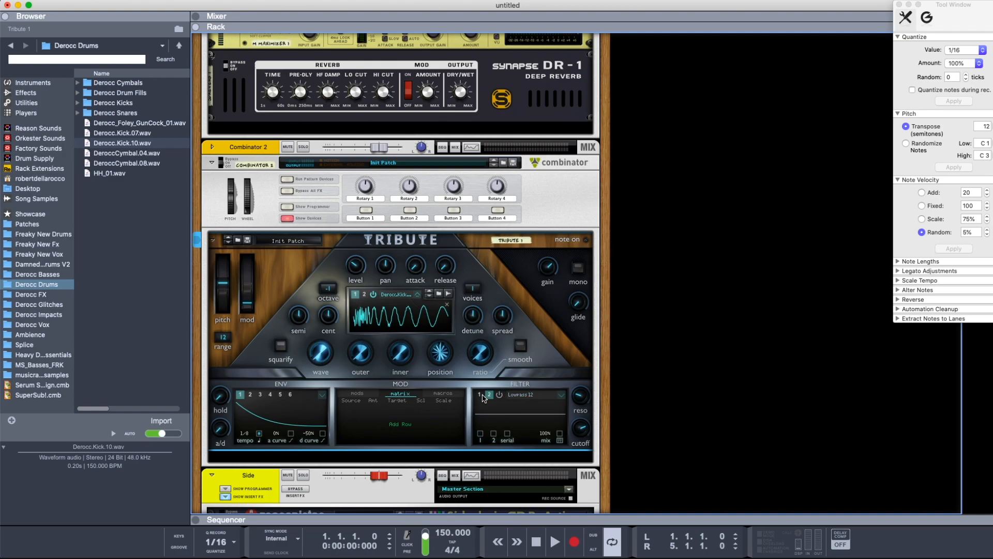
Toggle the filter's oscillator 2 routing and set filter 1's type to Lowpass 96
click(493, 434)
click(493, 433)
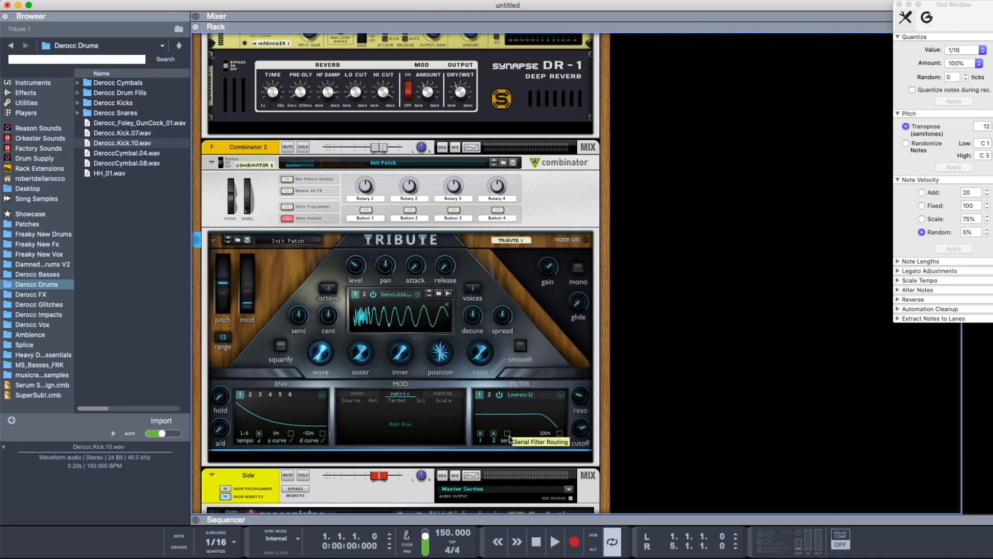
click(561, 396)
mouse_move(572, 405)
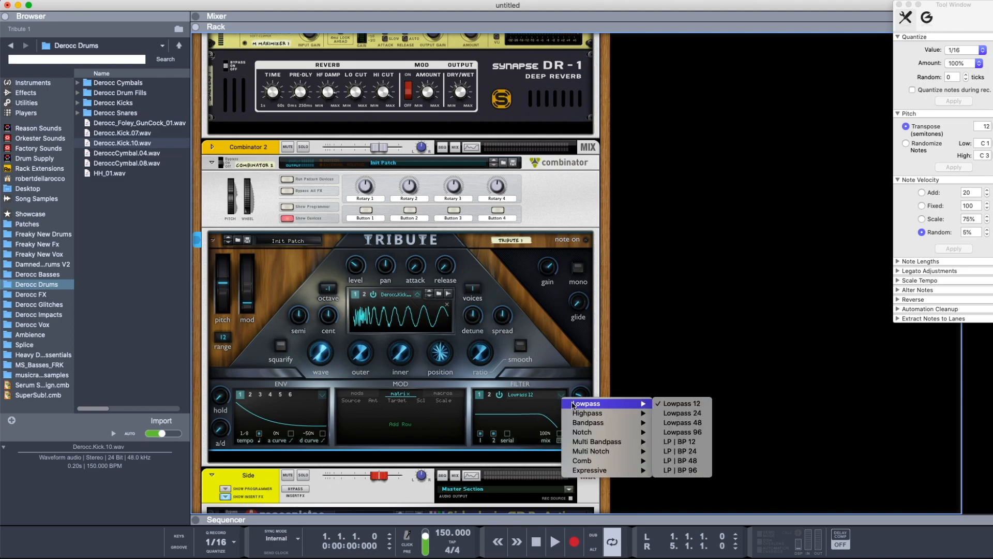
mouse_move(585, 424)
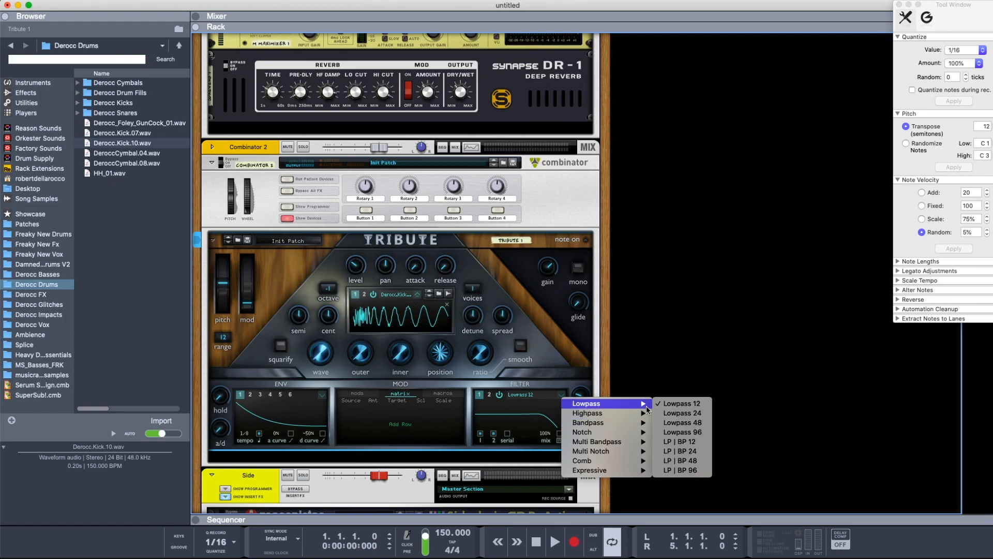
click(675, 433)
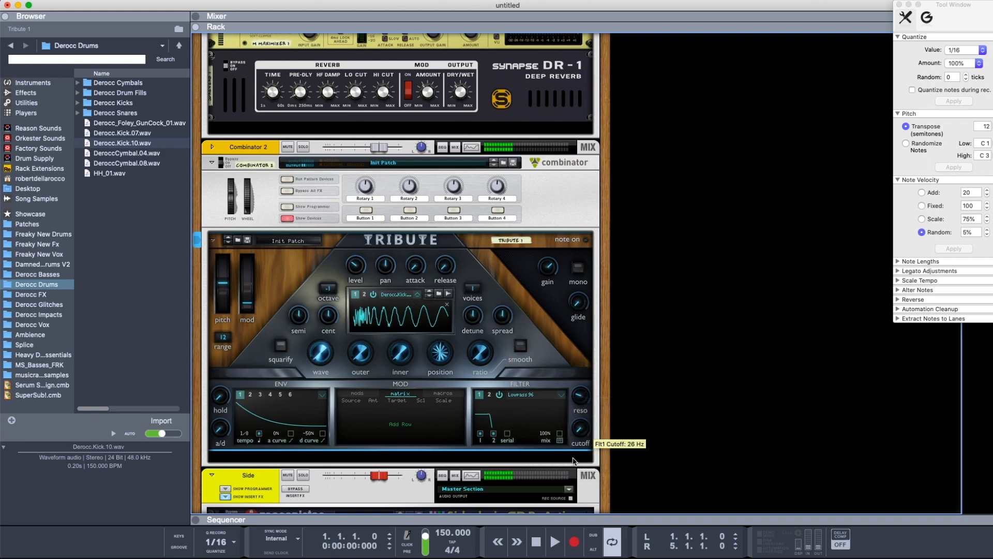
Change filter 1's type to BP | HP 24 and adjust its cutoff and spread
click(562, 399)
mouse_move(588, 414)
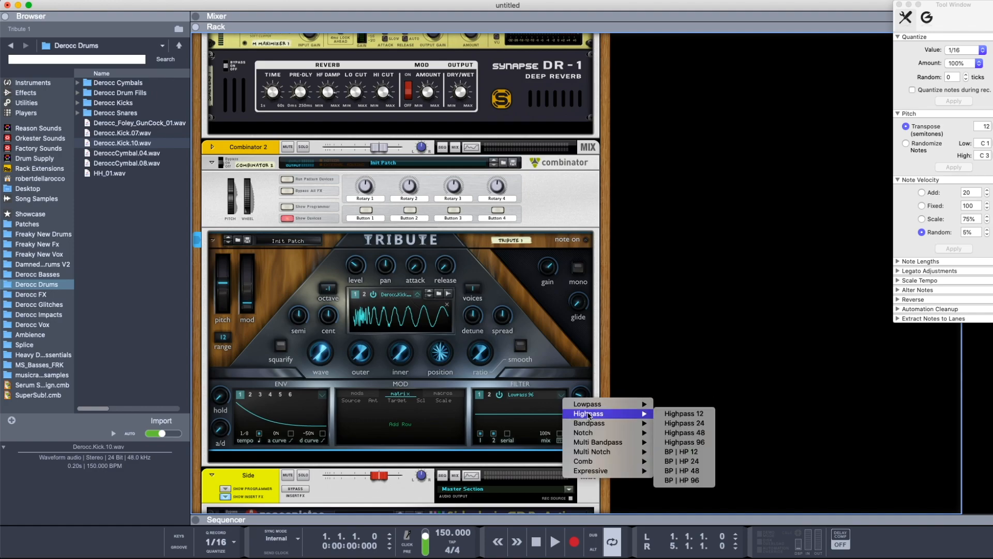
click(683, 461)
drag(582, 439, 581, 448)
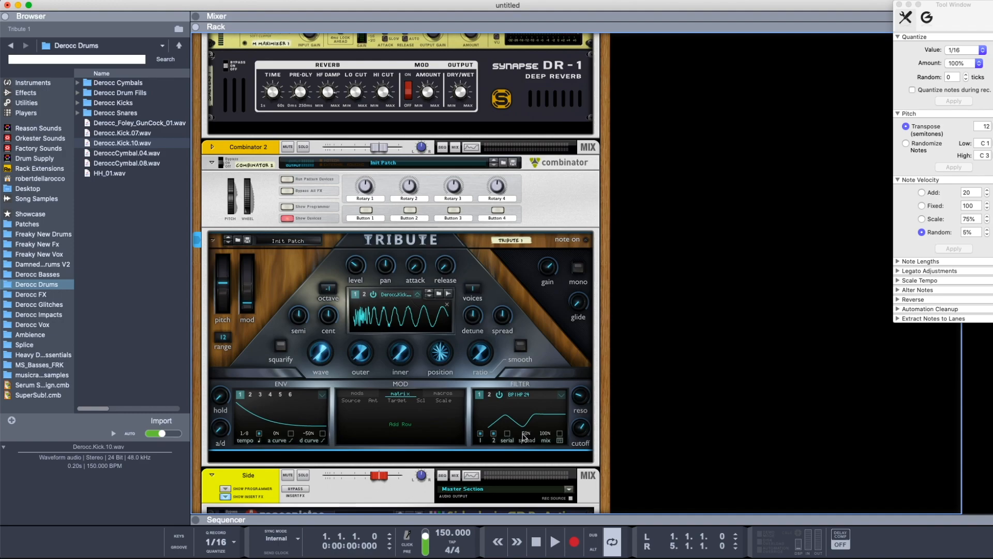
mouse_move(526, 437)
mouse_move(526, 437)
mouse_down()
mouse_move(528, 420)
mouse_move(522, 505)
mouse_move(528, 439)
mouse_up()
Try the Bandpass HP | LP 24 type on filter 1 and reduce its spread to 32%
click(563, 397)
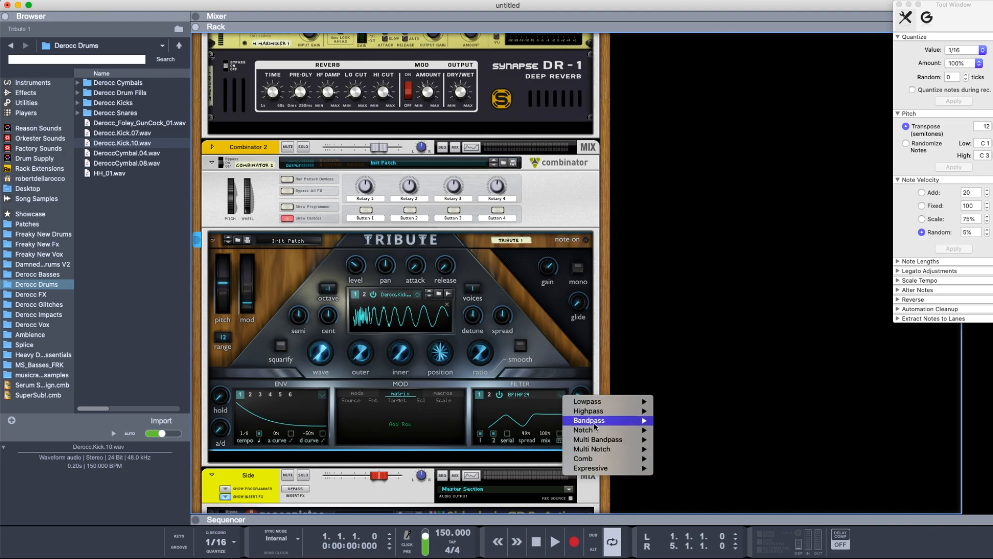
mouse_move(595, 421)
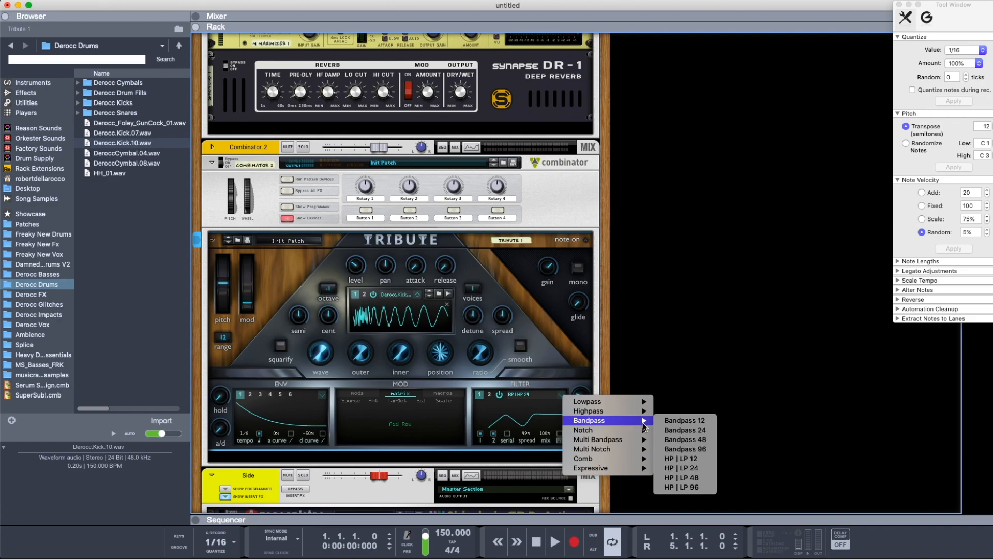
click(683, 468)
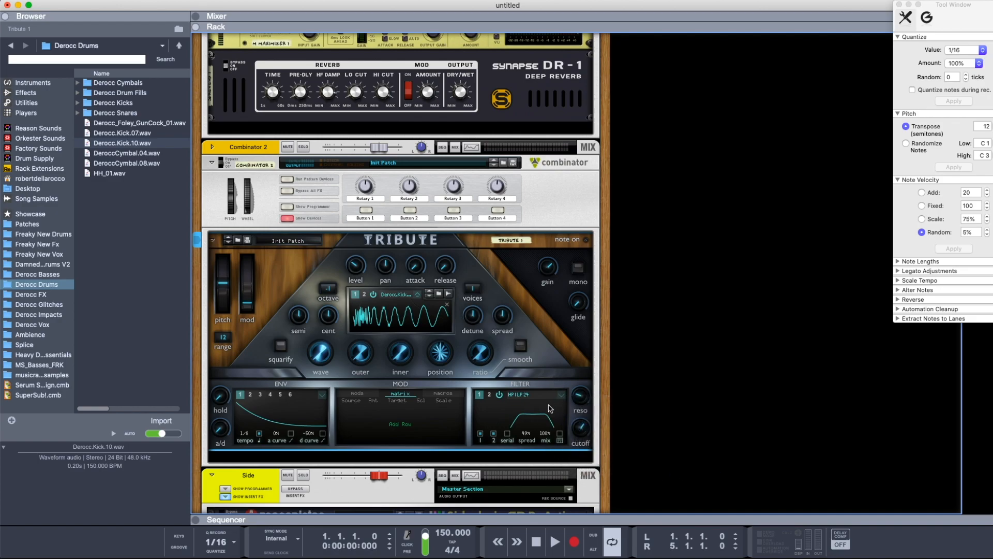
mouse_move(525, 433)
mouse_down()
mouse_move(529, 402)
mouse_move(528, 440)
mouse_up()
Try the Notch LP | HP 24 type on filter 1 with its spread at 29%
click(561, 396)
mouse_move(592, 432)
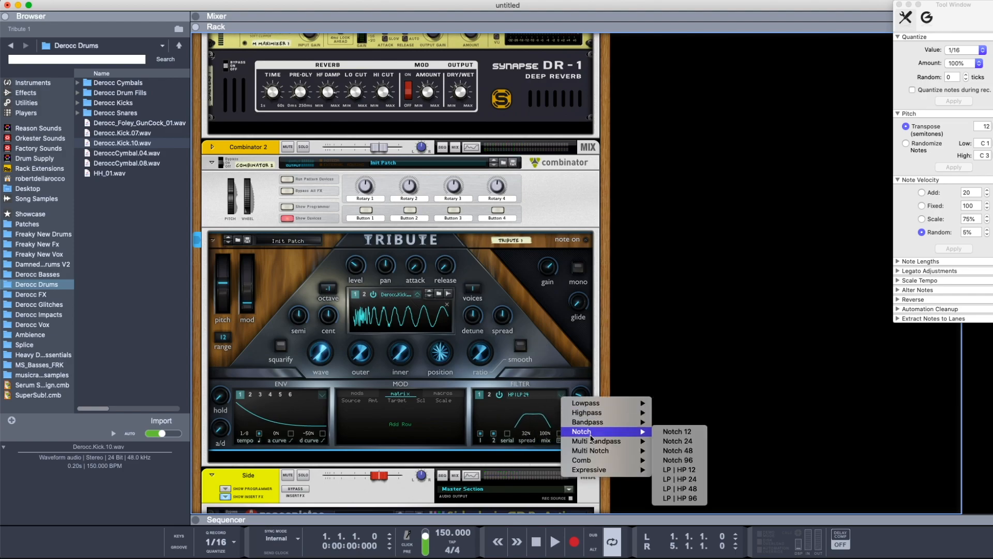
click(670, 479)
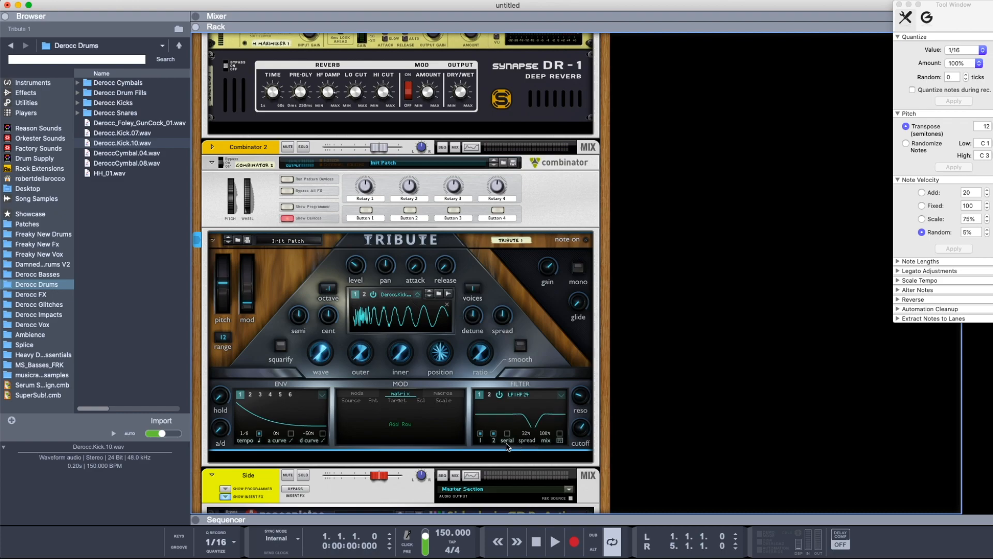
drag(528, 437, 531, 440)
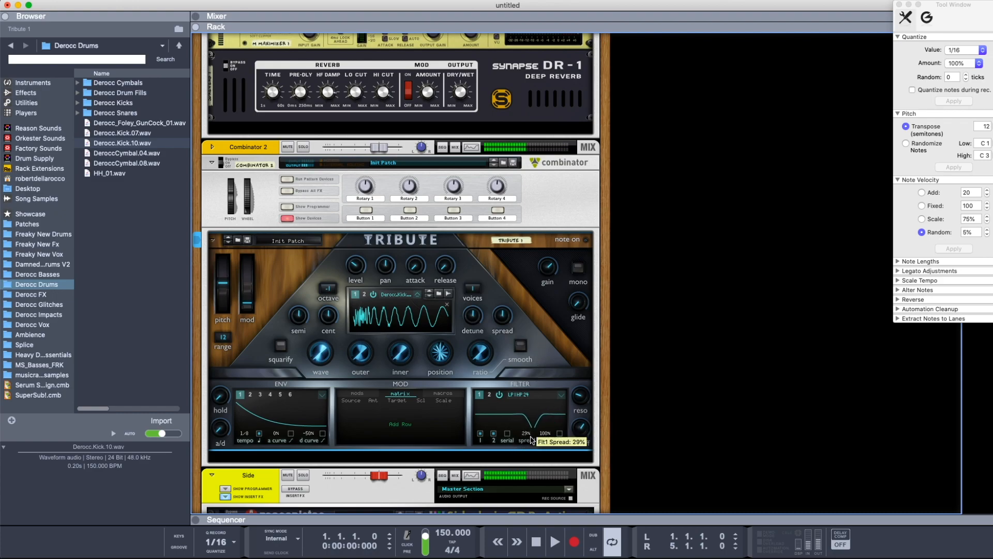
Try the 6 Bands multi bandpass type on filter 1
click(569, 399)
mouse_move(641, 440)
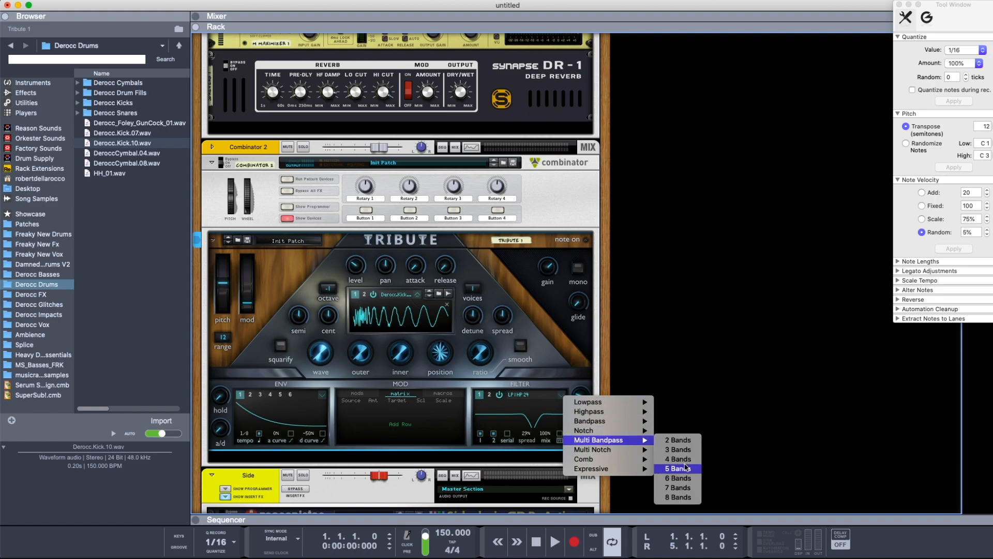
click(673, 478)
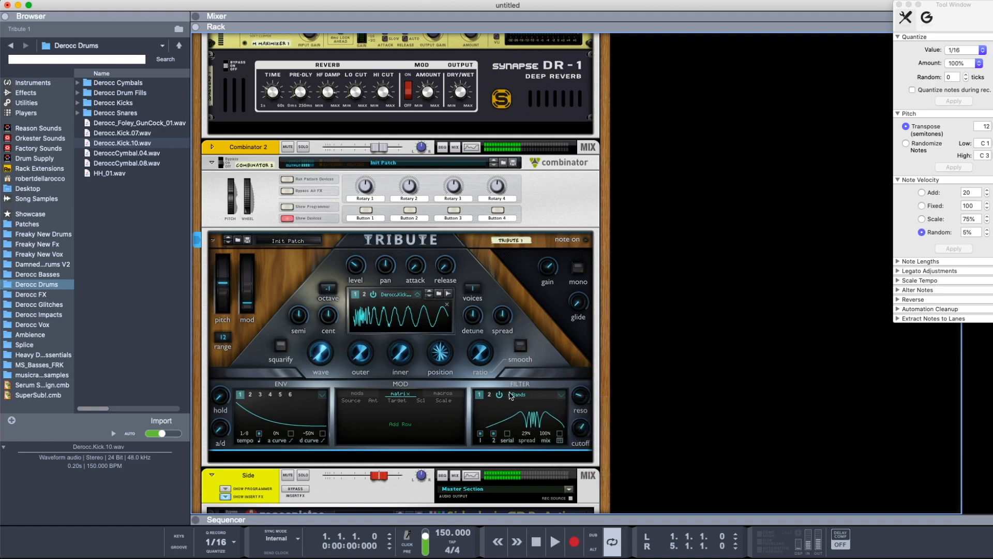
Try the 7 Notches multi notch type on filter 1, widening its spread to about 66% and sweeping its cutoff
click(561, 394)
mouse_move(597, 451)
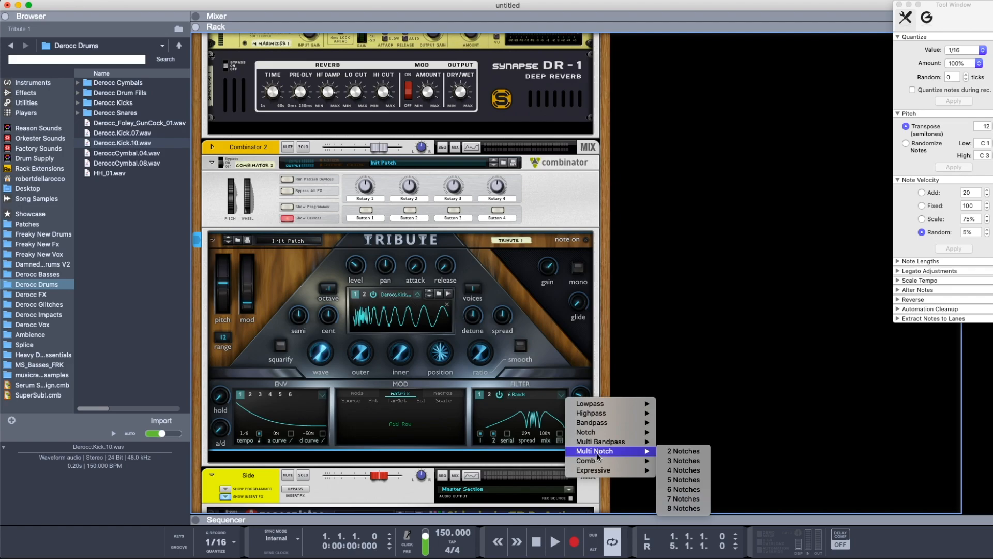
click(675, 497)
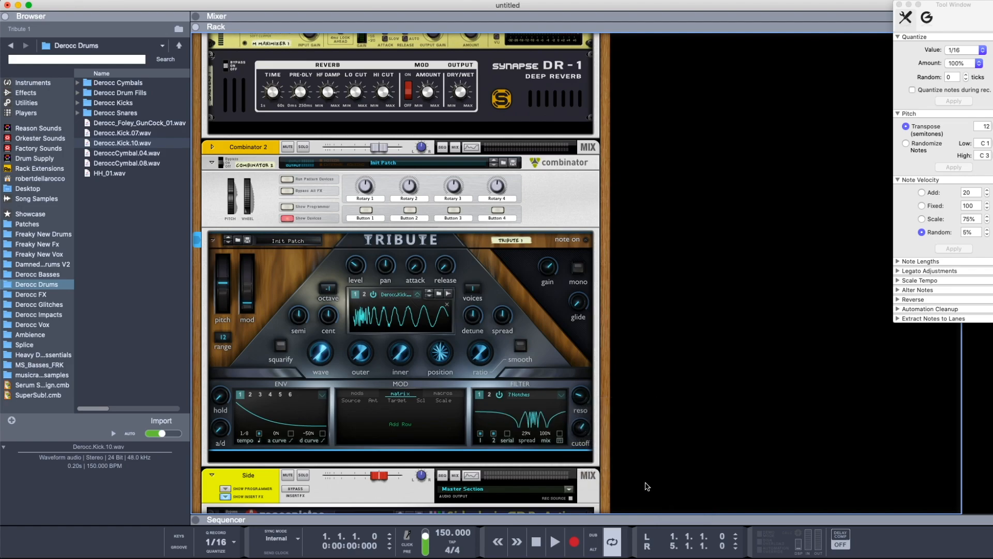
drag(527, 434, 539, 386)
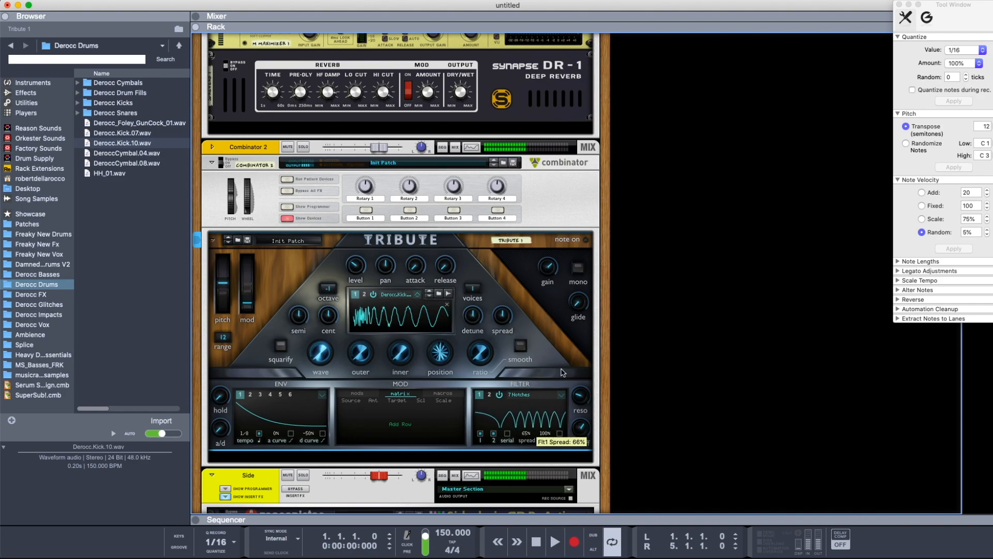
drag(585, 438, 585, 439)
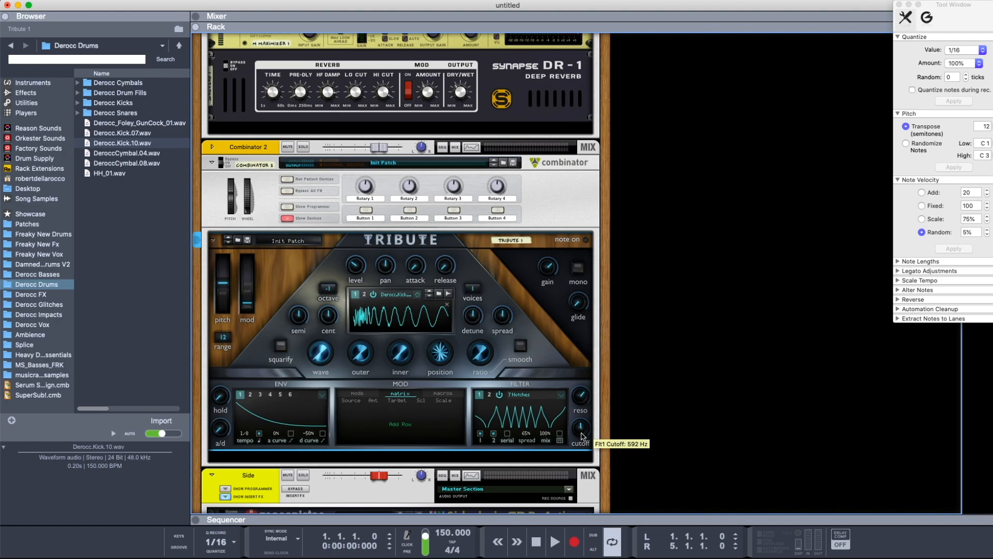
Try the Comb+ type on filter 1 and sweep its cutoff
click(563, 395)
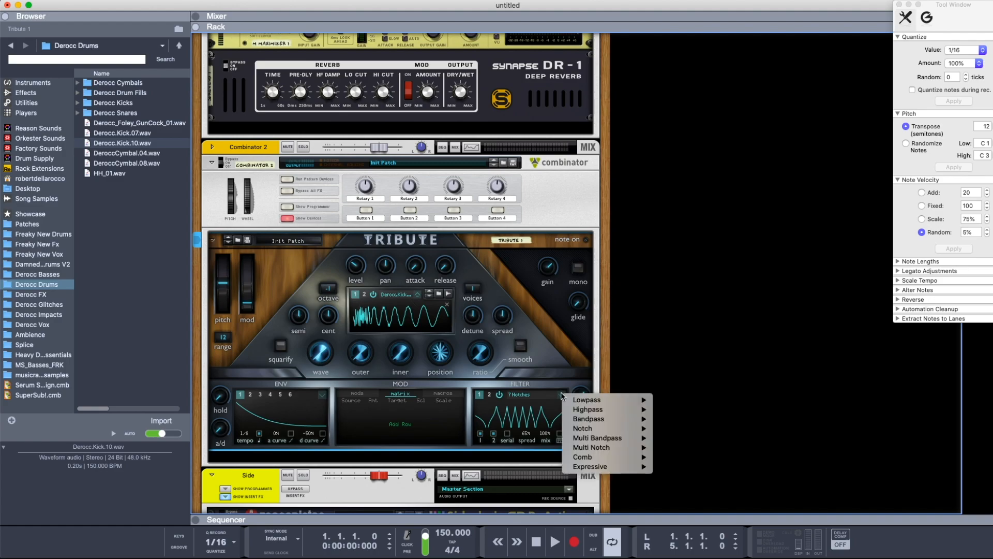
mouse_move(610, 457)
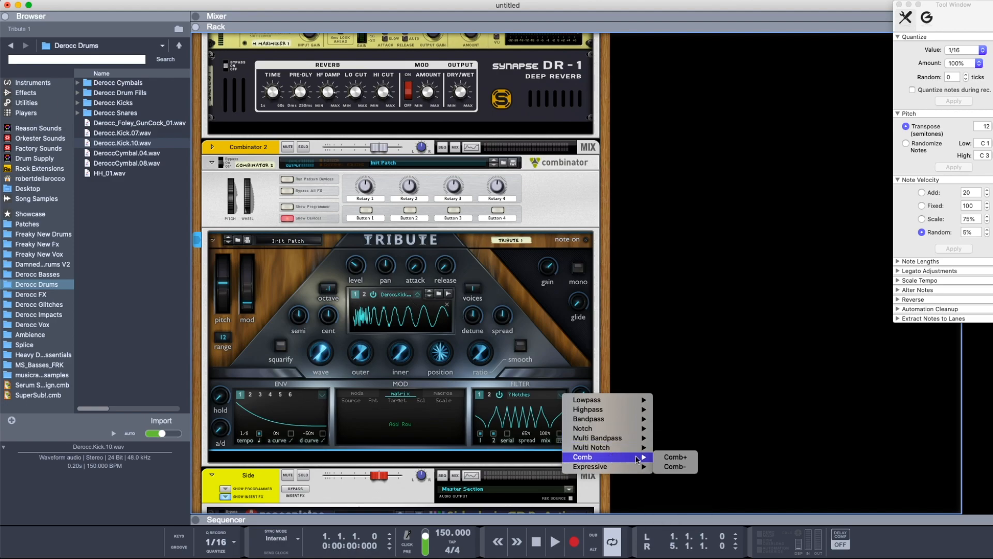
click(676, 458)
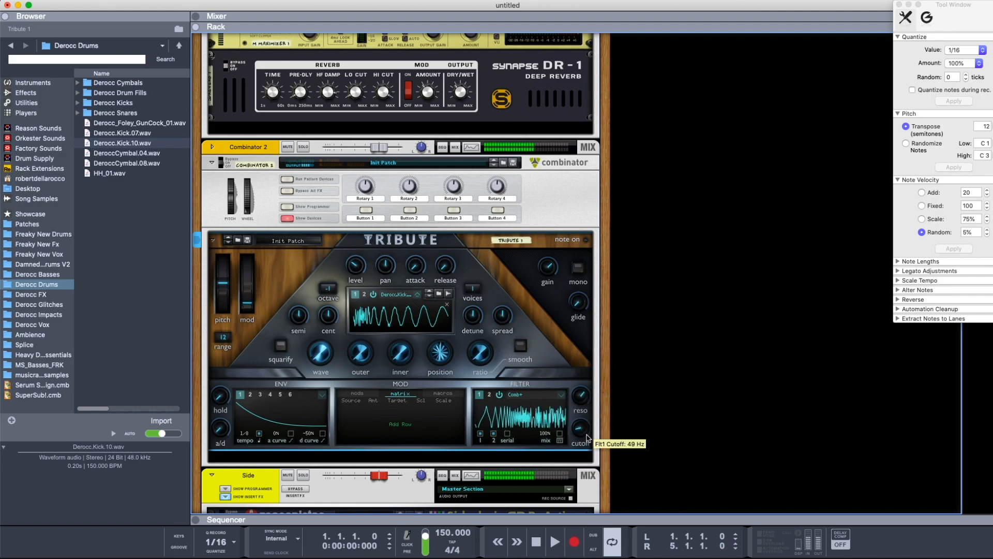
Try the expressive Strong type on filter 1 while sweeping its cutoff and raising its spread to 100%
click(562, 395)
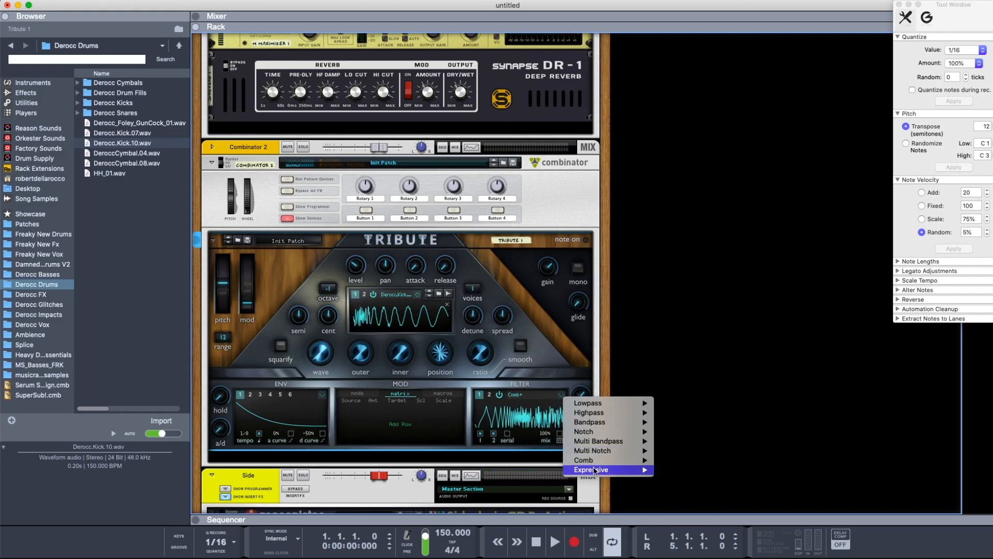
click(675, 479)
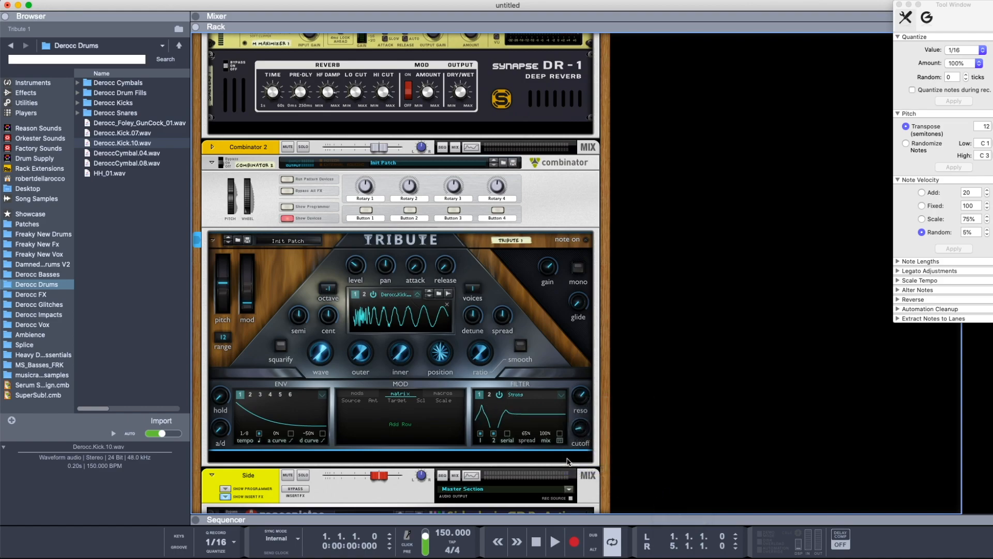
drag(581, 430, 538, 392)
drag(582, 429, 581, 391)
Try the expressive Sly type on filter 1 while adjusting its resonance and cutoff
click(561, 398)
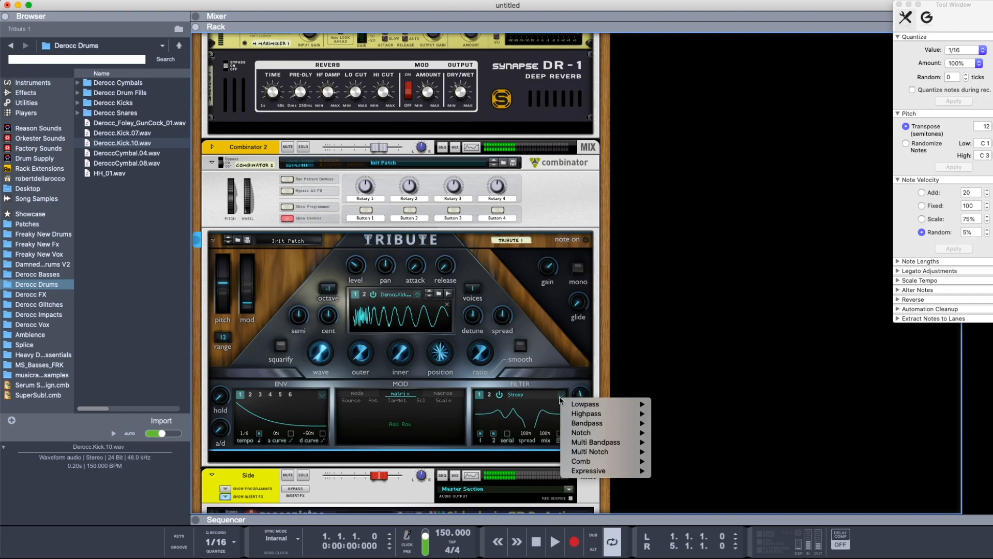
mouse_move(632, 471)
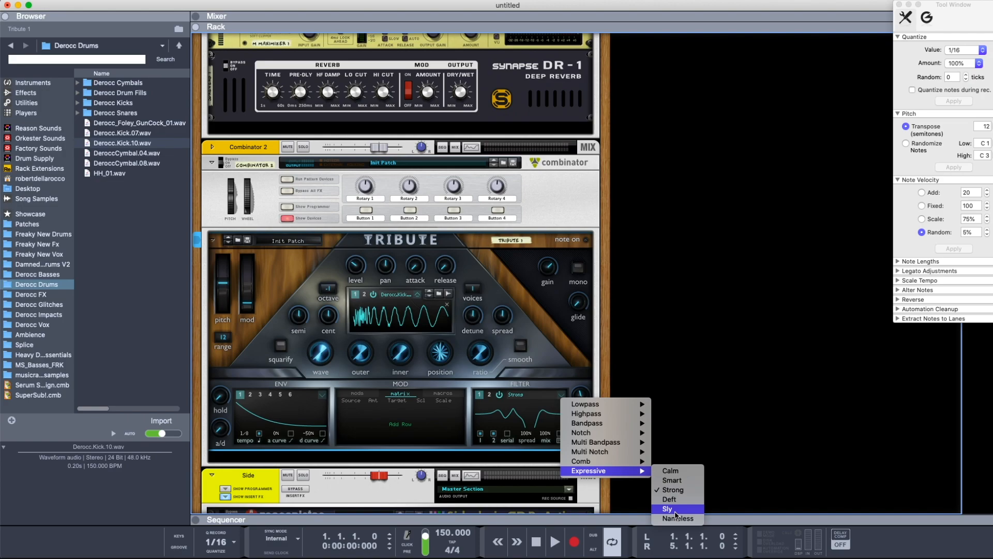
click(675, 510)
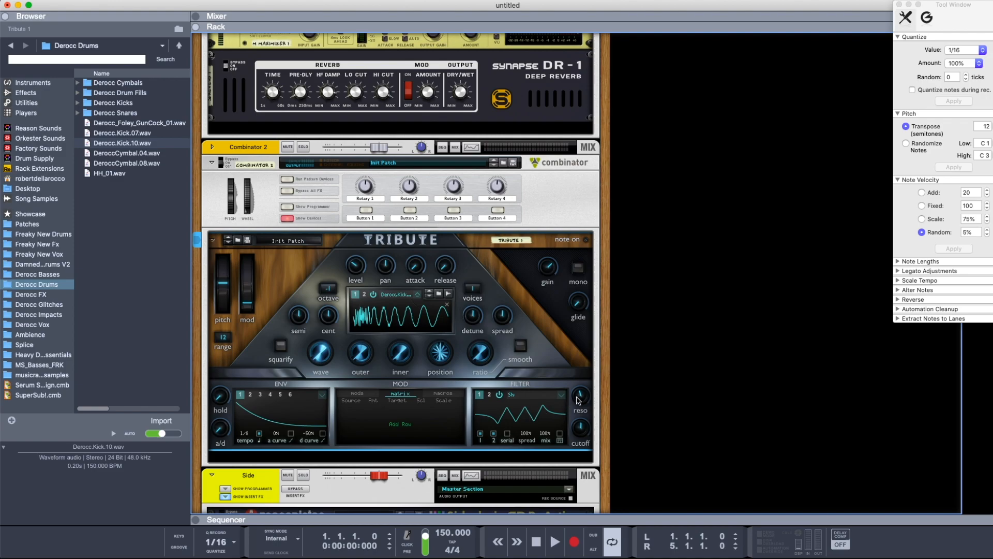
drag(577, 398, 582, 425)
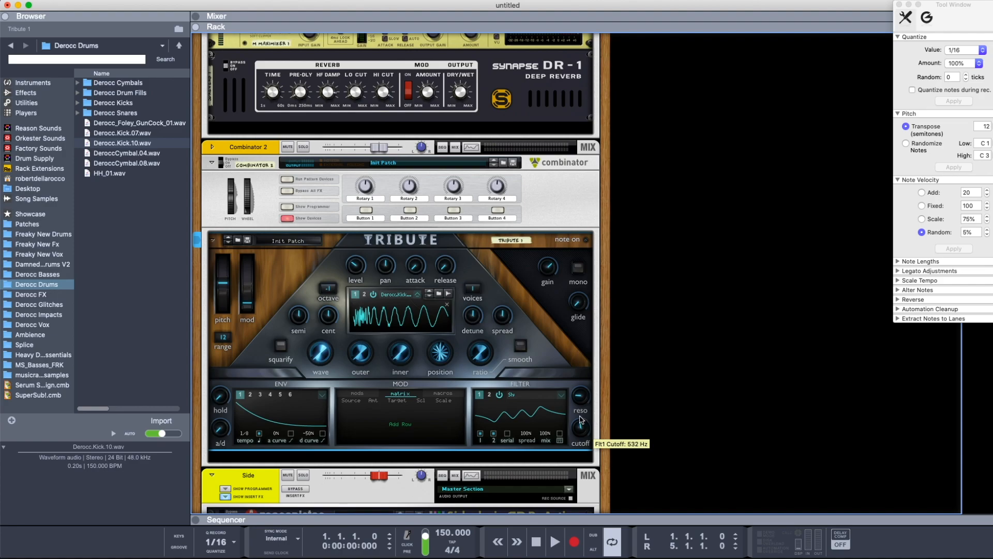
Turn filter 1 off and reset the Tribute device to its initial settings
click(499, 395)
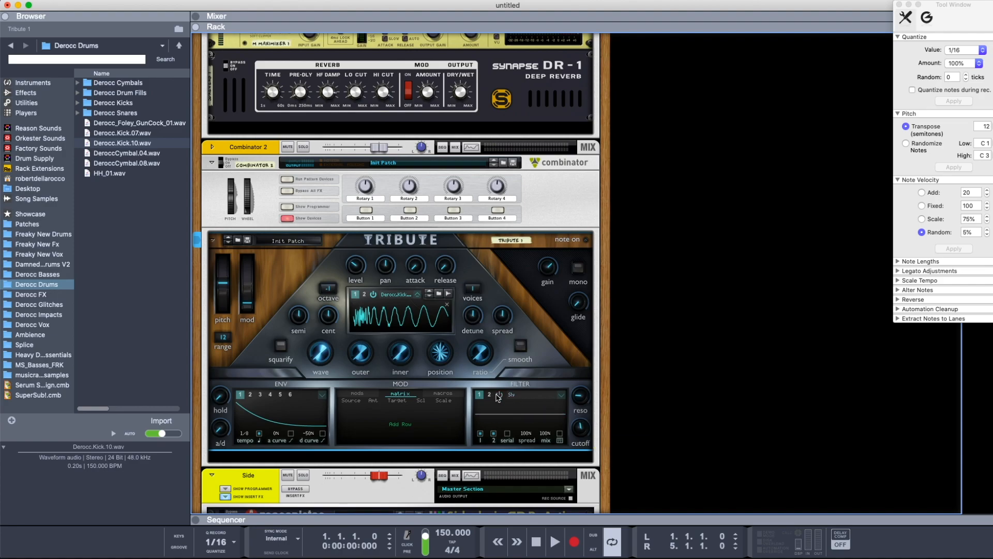
right_click(273, 311)
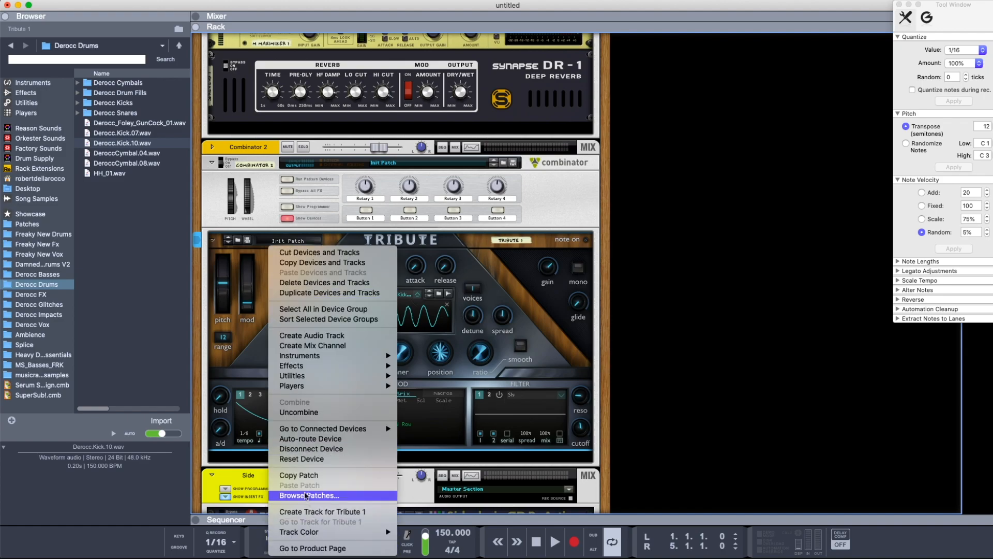
click(306, 459)
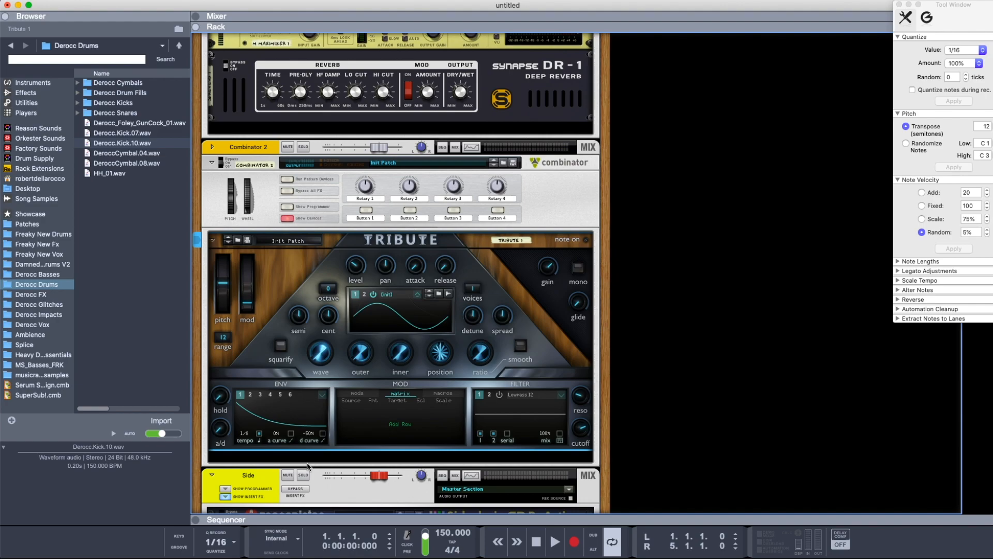
Look through the other envelopes and reshape envelope 1 with rounded 36% attack and decay curves
drag(245, 406, 310, 406)
click(260, 395)
click(270, 395)
click(289, 395)
click(242, 395)
drag(259, 405, 229, 430)
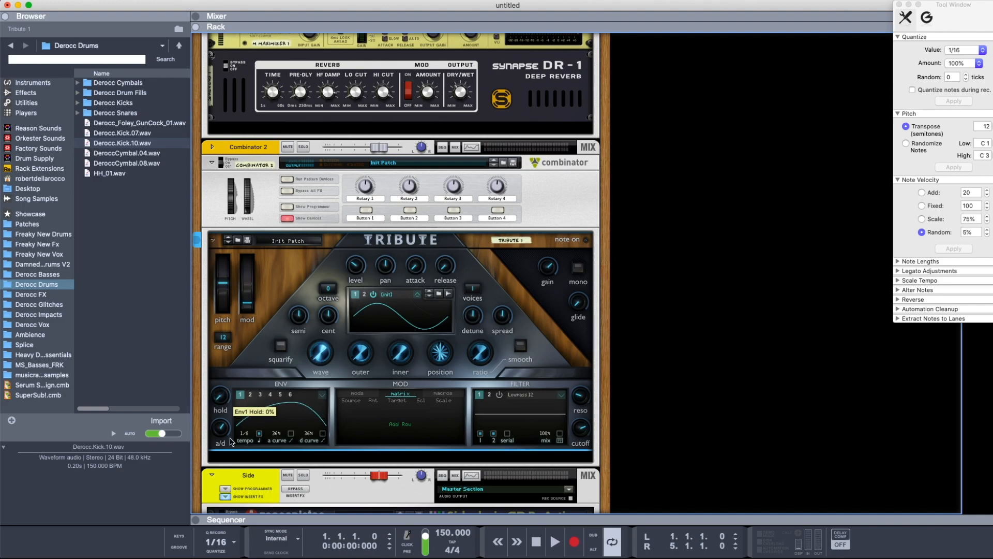
Toggle envelope 1's attack and decay curve options on and off, and reshape it to a short attack with 19% curves
click(291, 433)
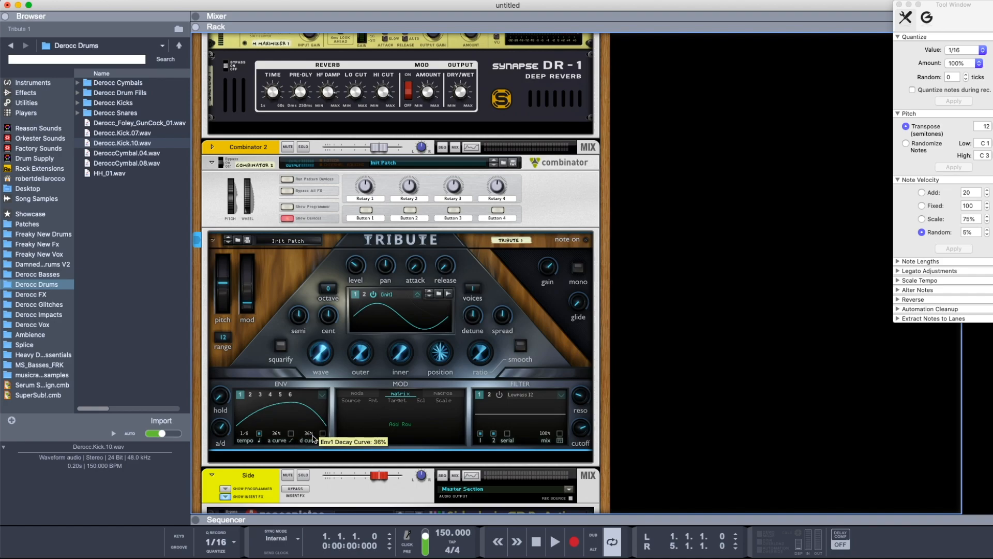
click(322, 434)
click(291, 435)
click(290, 434)
click(322, 434)
drag(292, 403, 251, 410)
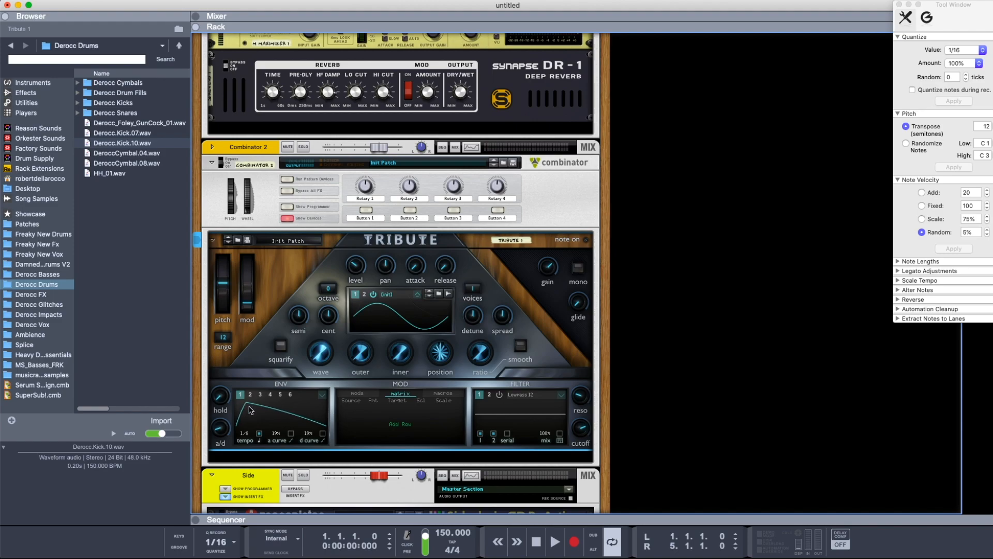
Add a modulation matrix row with Envelope 1 as the source and oscillator 1's Pitch as the target
click(399, 428)
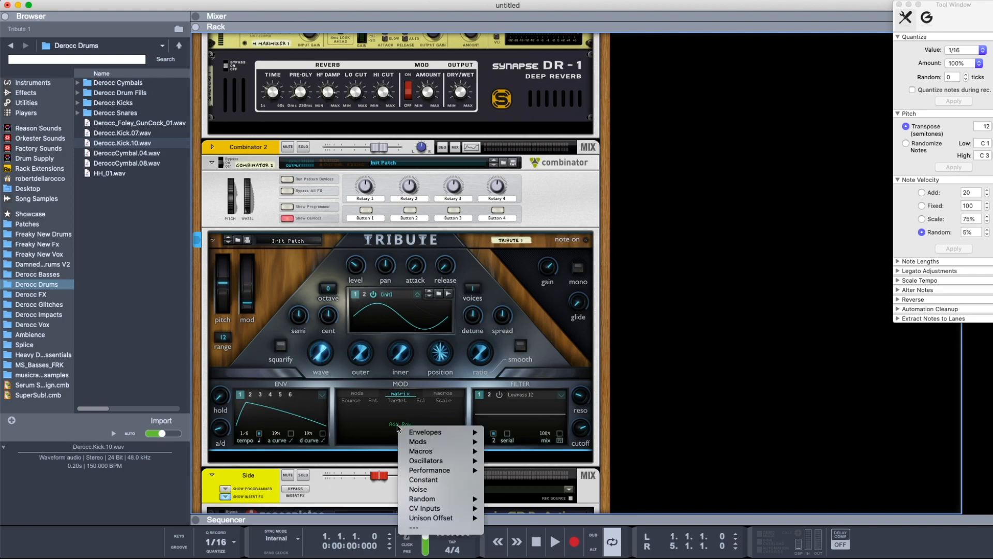
mouse_move(415, 429)
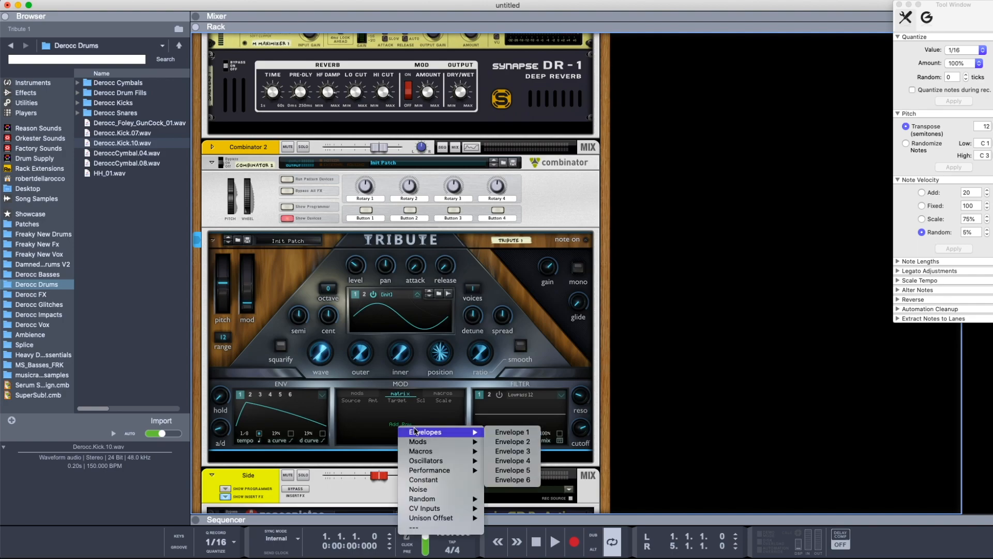
click(513, 432)
click(395, 408)
mouse_move(429, 422)
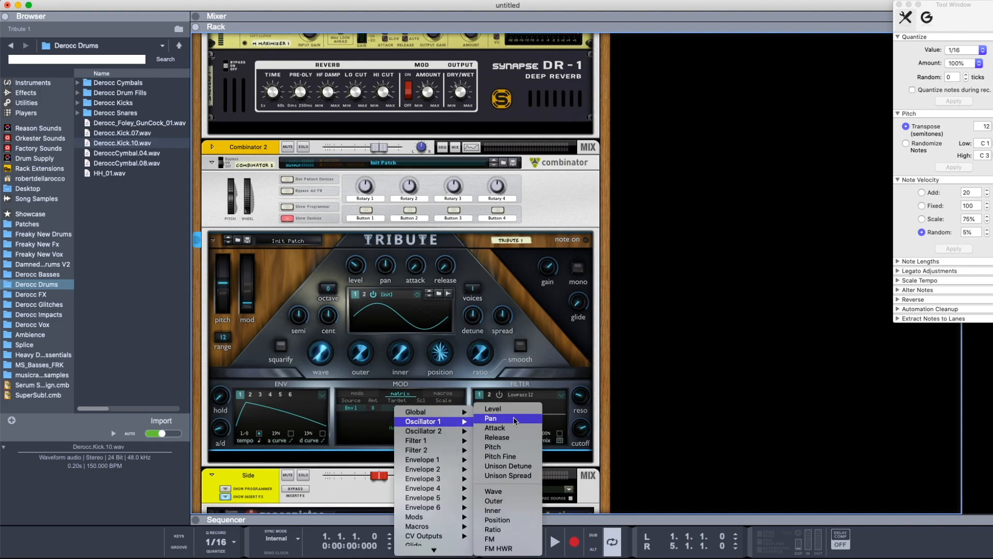
click(515, 448)
Change oscillator 1's wave to a sawtooth and adjust the envelope-to-pitch amount along with envelope 1's tempo settings
drag(323, 355, 470, 176)
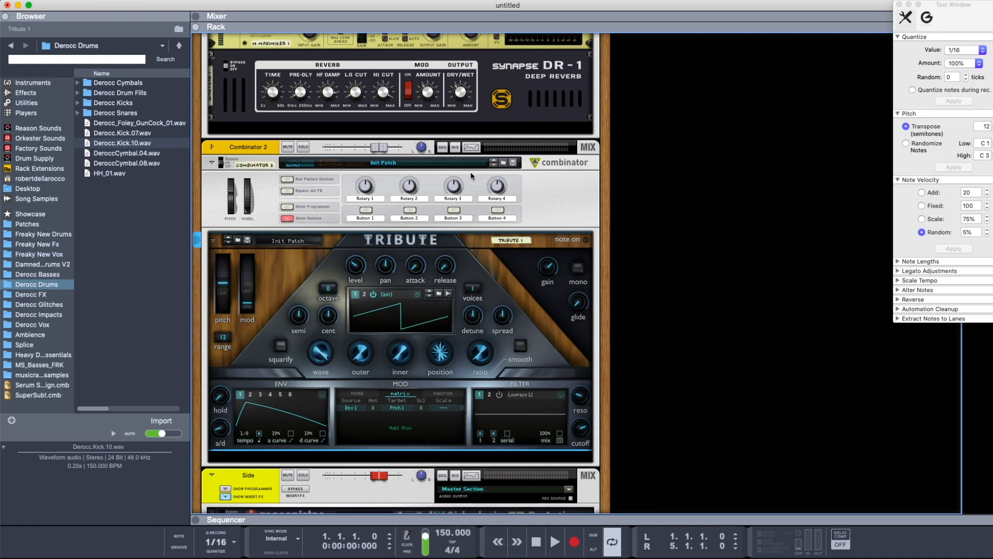
drag(372, 408, 383, 389)
drag(249, 433, 247, 510)
drag(246, 434, 250, 218)
click(259, 432)
Examine Tribute's four macros and the Combinator's programmer, and hide the programmer again
click(444, 394)
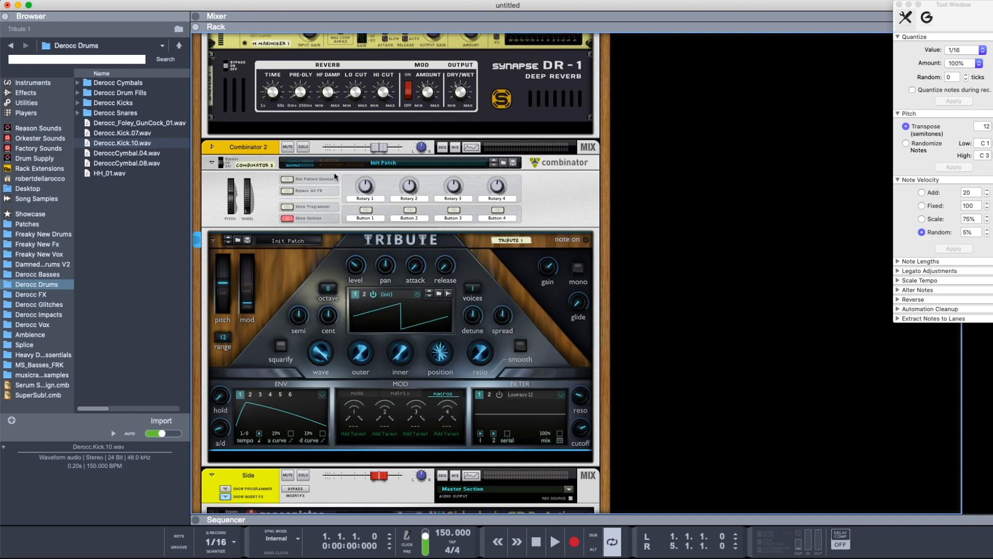
click(296, 208)
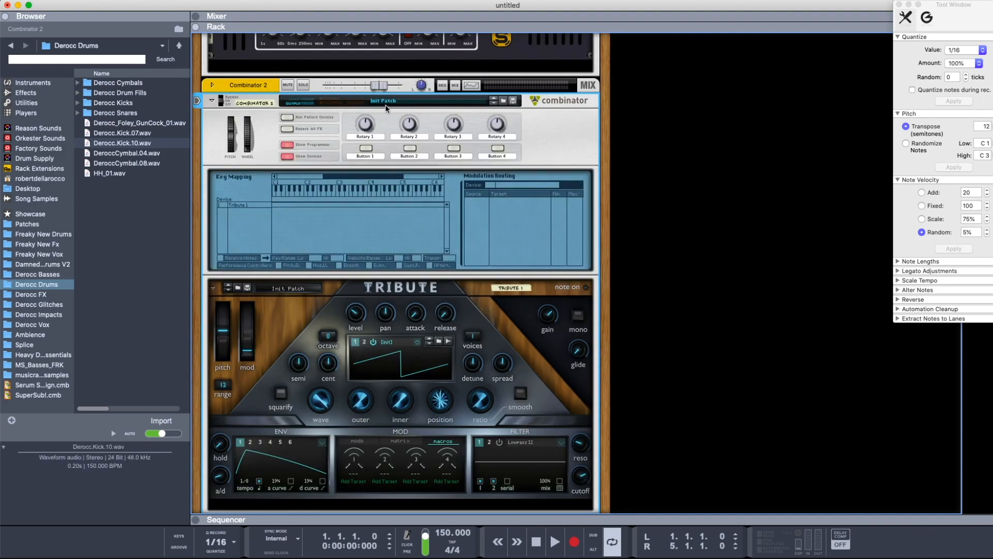
click(294, 148)
scroll(393, 407, up, 2)
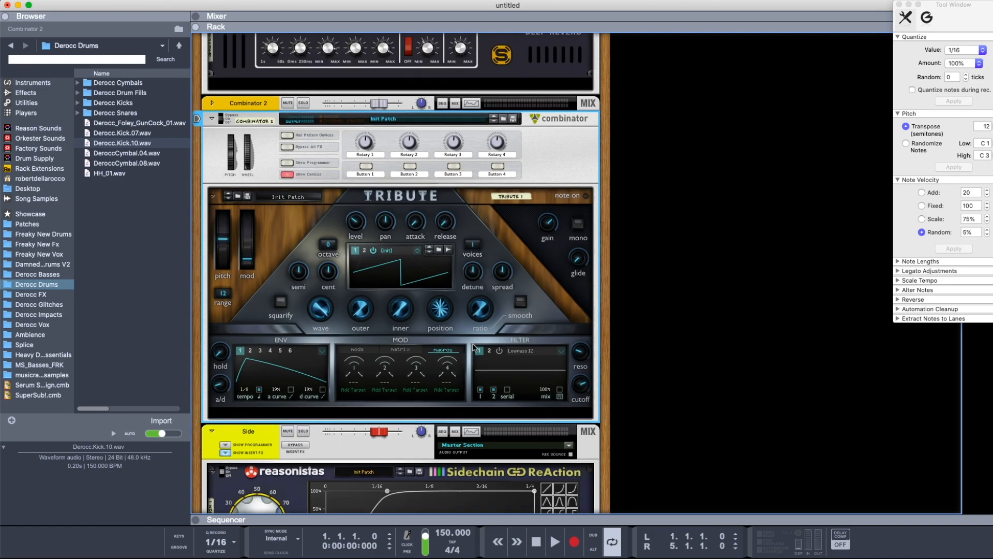
Set the source of the existing modulation matrix row to Mod 1 and return to the mods view
click(359, 388)
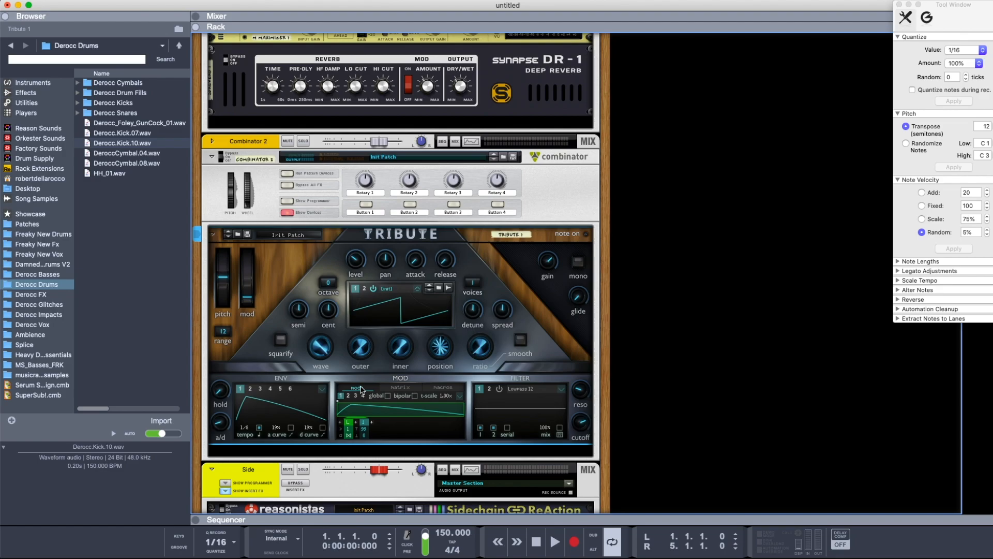
click(399, 387)
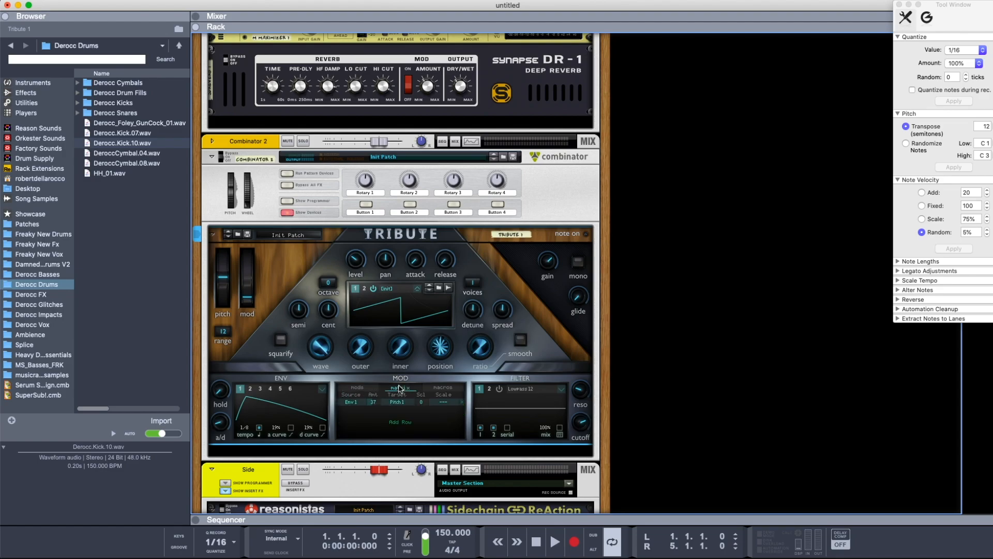
click(355, 400)
mouse_move(371, 416)
click(453, 417)
click(360, 388)
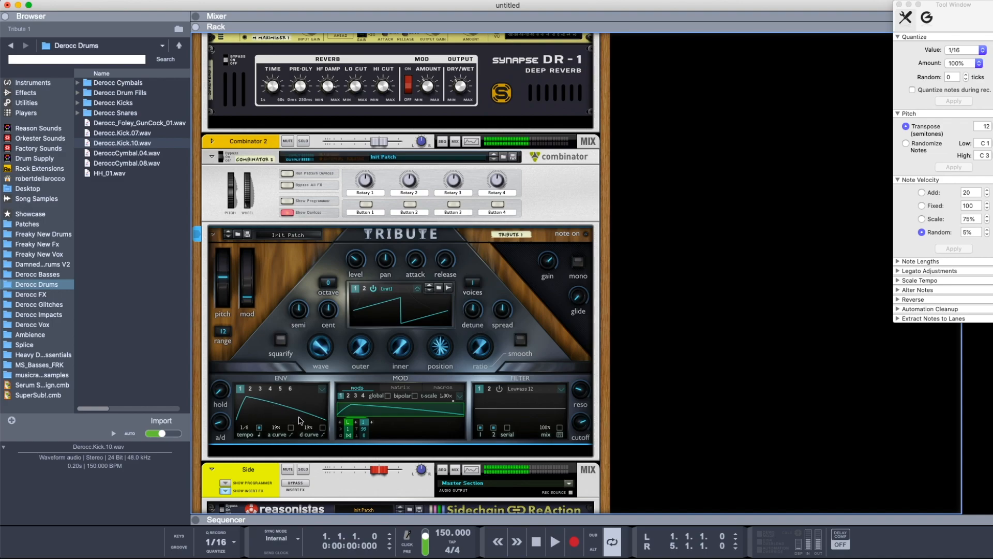
Change the repeat count of mod 1's loop and remove the loop from the chain
click(350, 436)
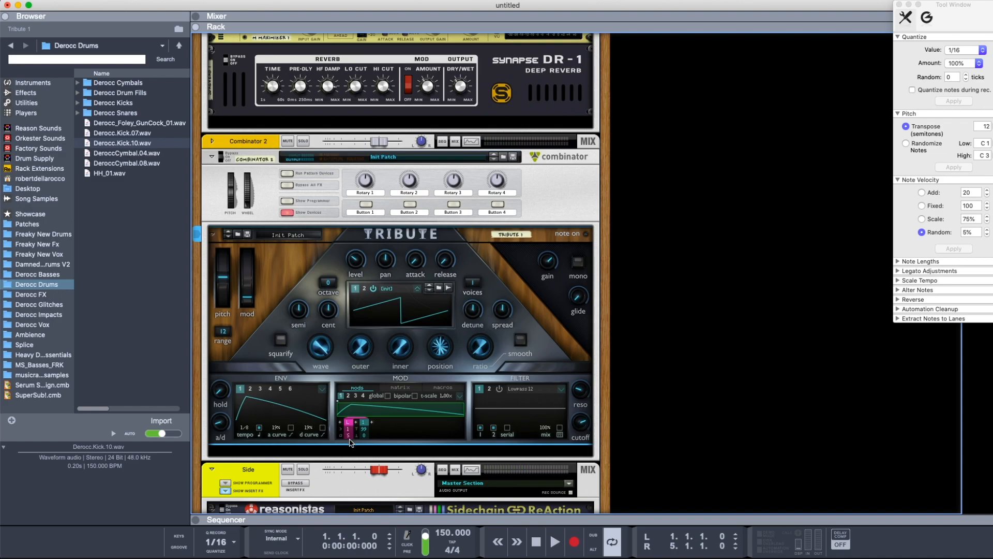
click(349, 436)
click(350, 425)
click(378, 500)
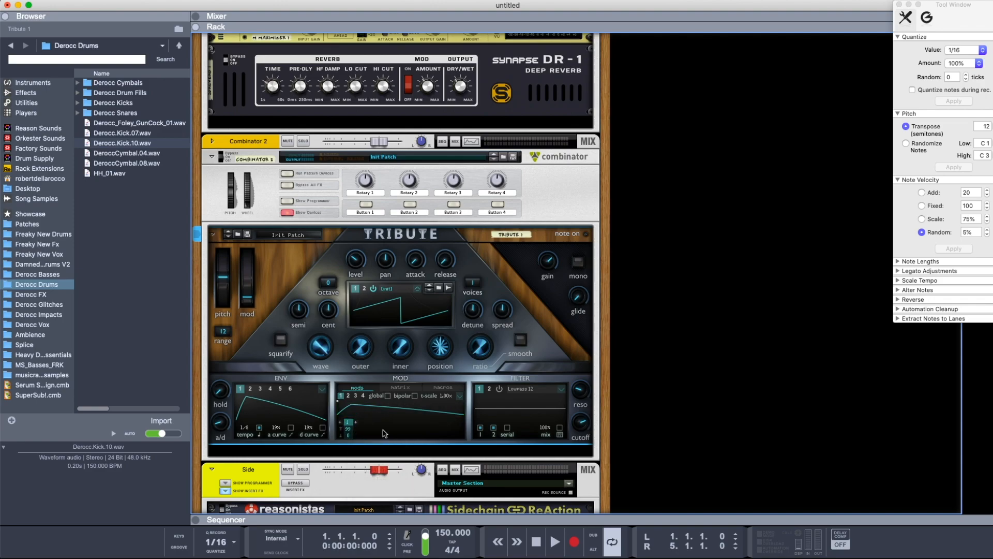
Insert a loop before Envelope 1 in mod 1 and try different repeat counts, ending at 2
click(349, 422)
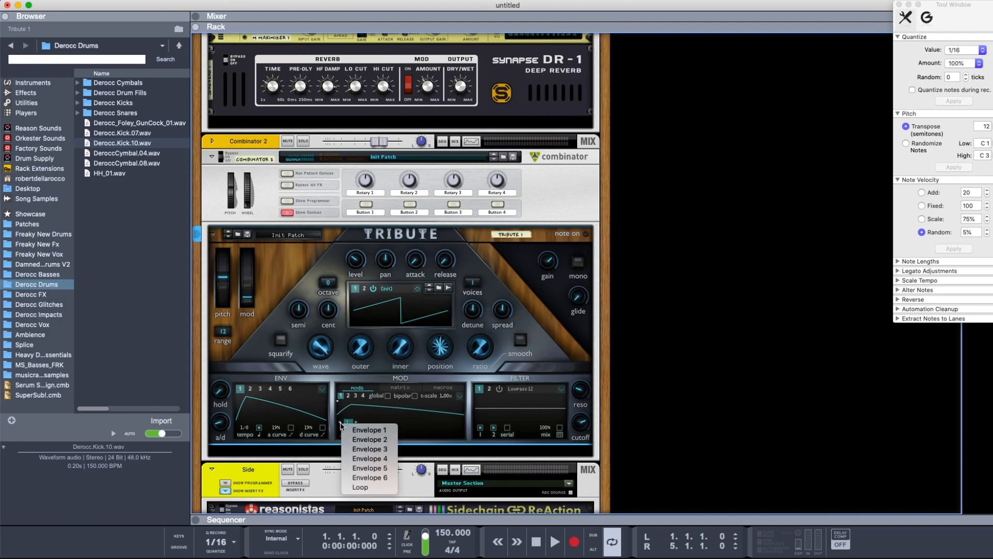
click(369, 487)
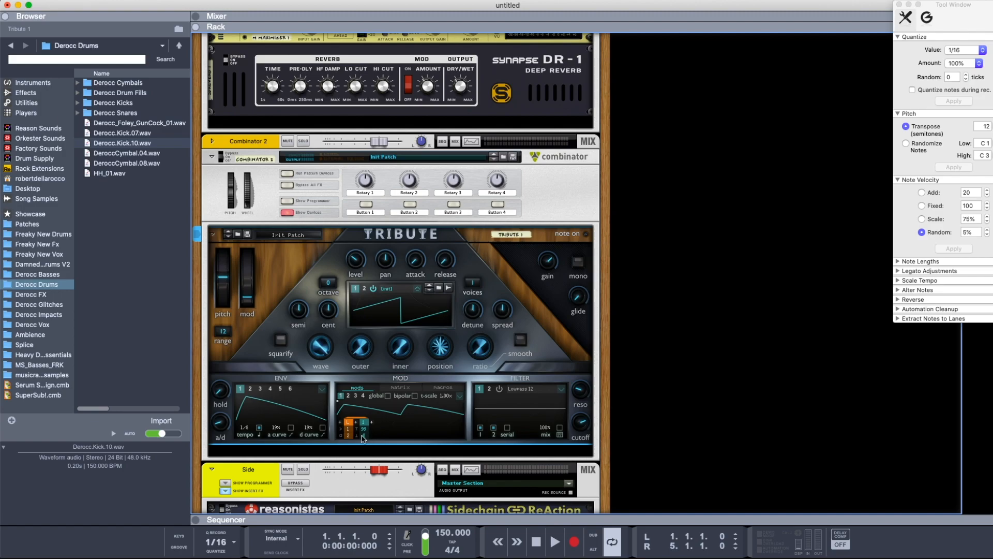
drag(348, 439, 357, 422)
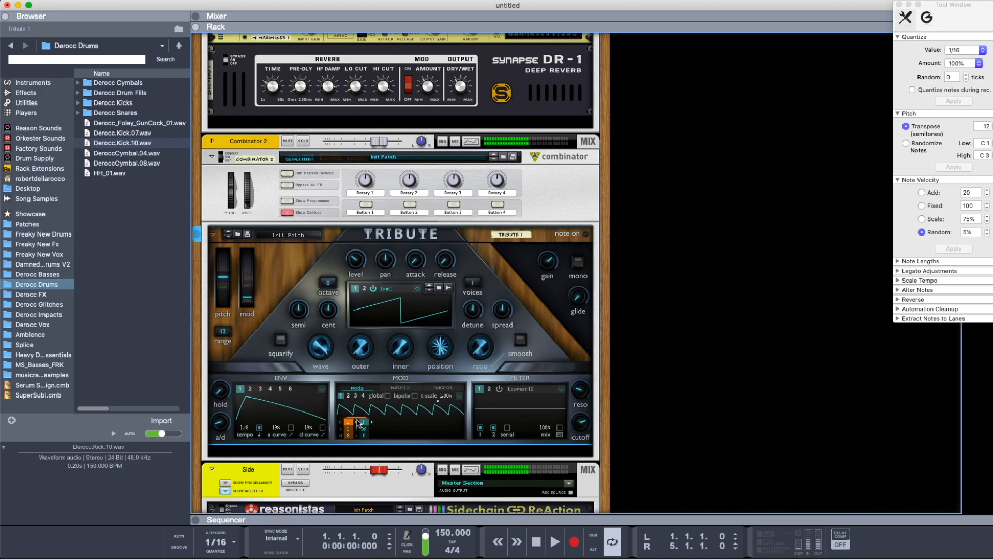
drag(349, 436, 346, 528)
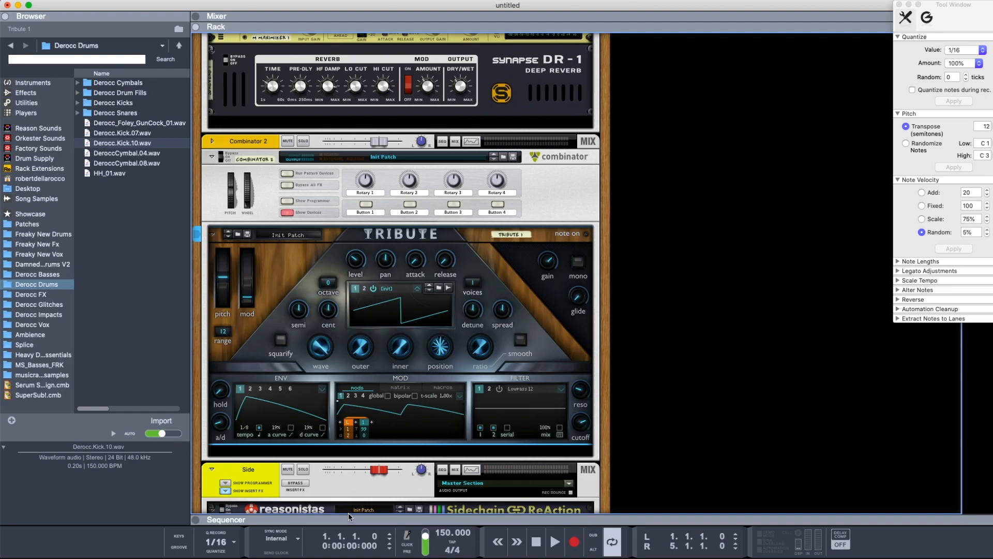
Append Envelopes 3 and 5 to mod 1's chain and reshape envelope 5 into a peak with -79% attack and decay curves
click(372, 421)
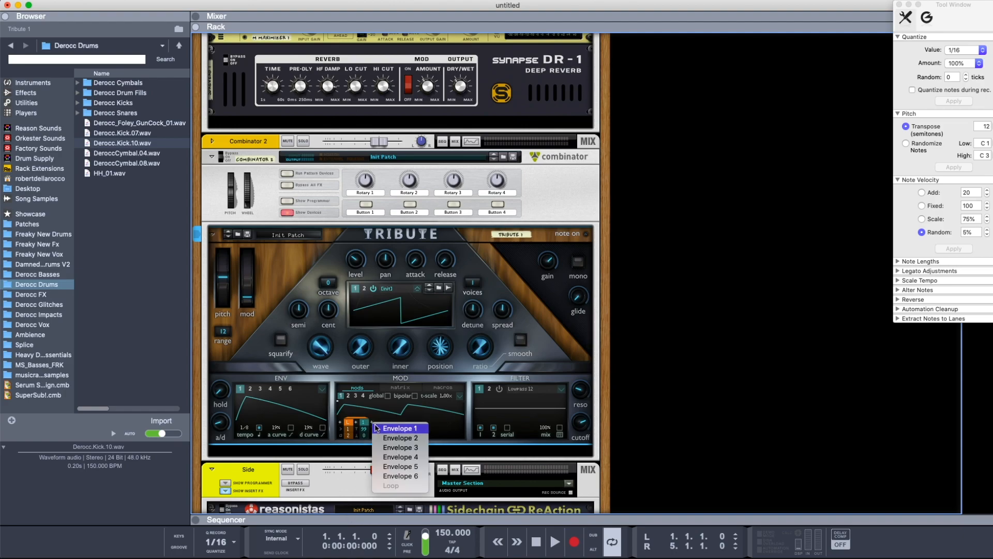
click(399, 448)
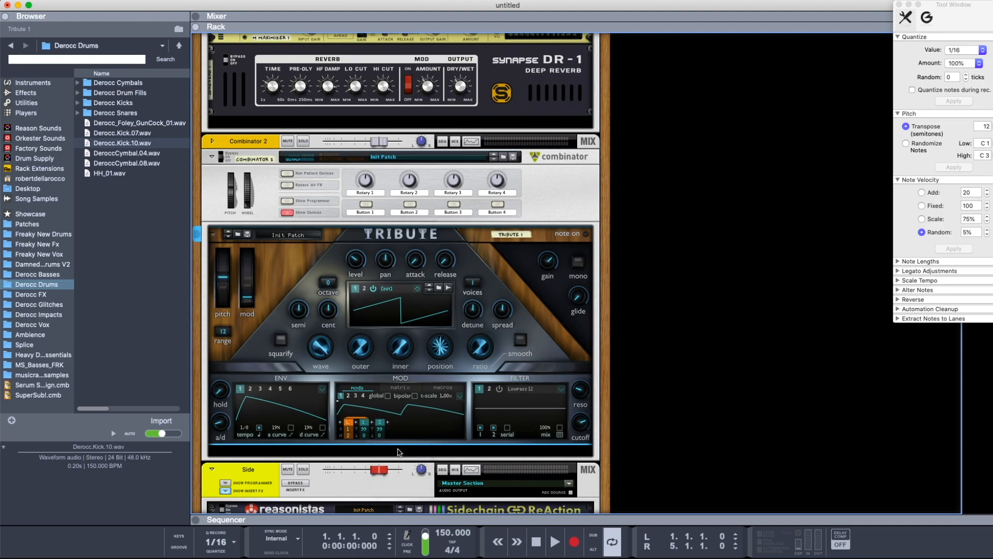
click(390, 423)
click(408, 467)
click(282, 390)
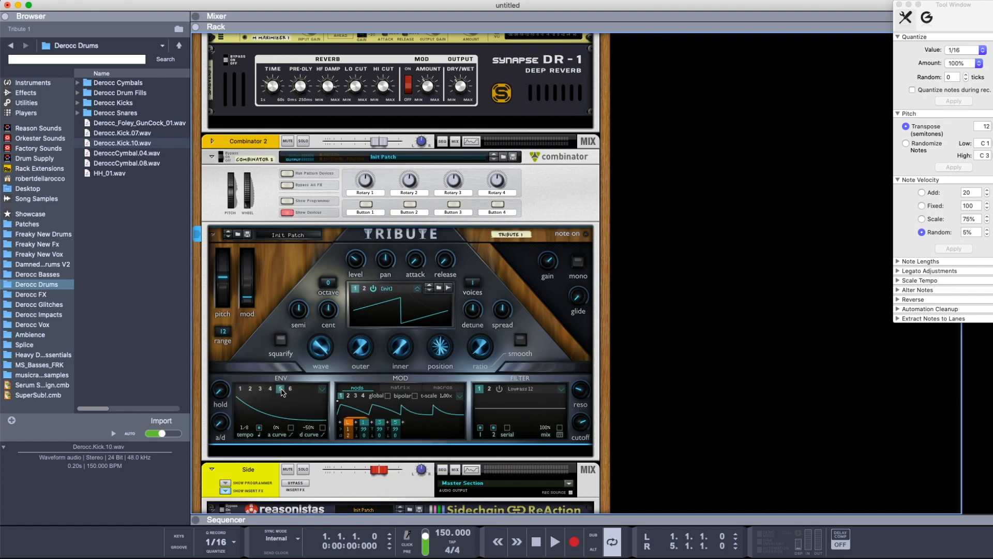
drag(261, 405, 292, 420)
Set up mod 1 as an LFO, trying Env 1 and Env 4 and settling on Env 5
click(461, 398)
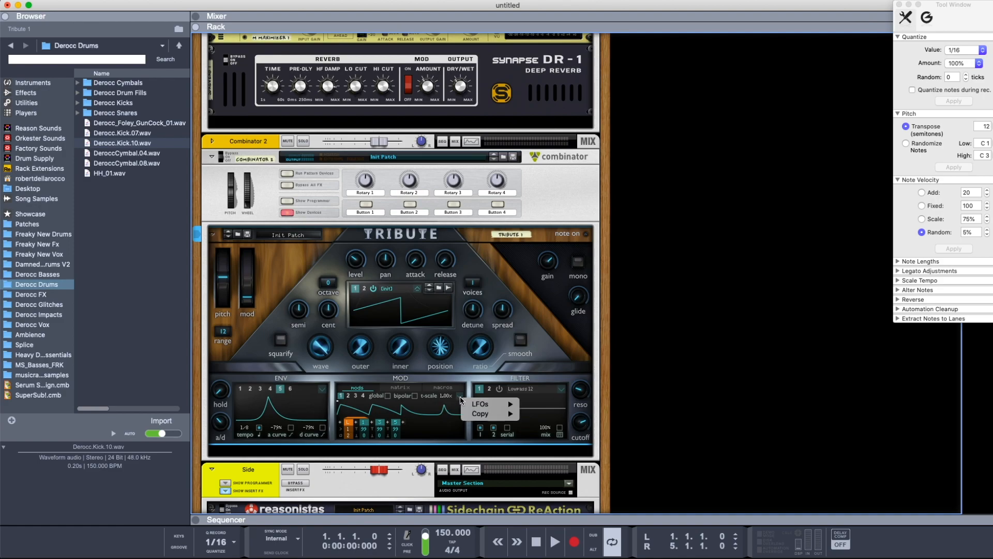
mouse_move(477, 404)
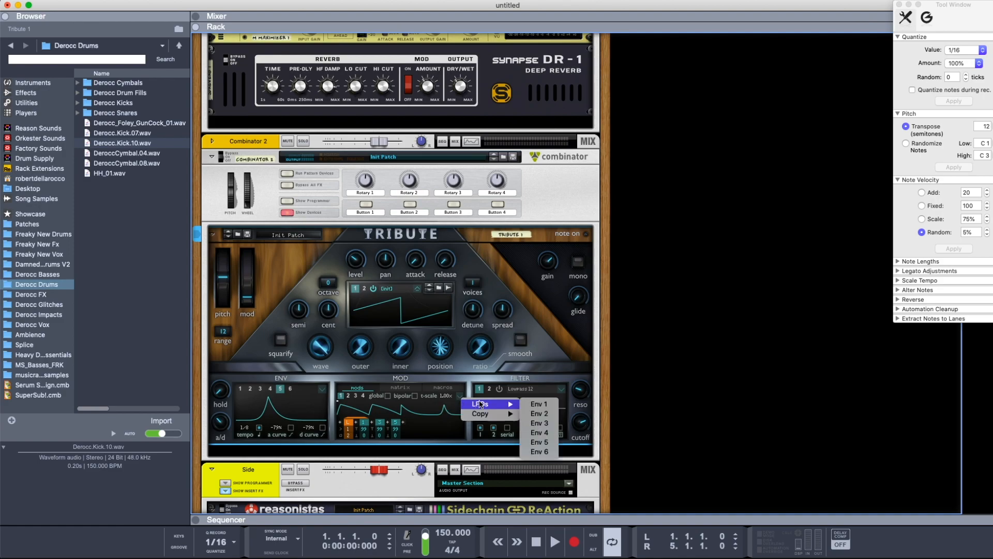
click(534, 409)
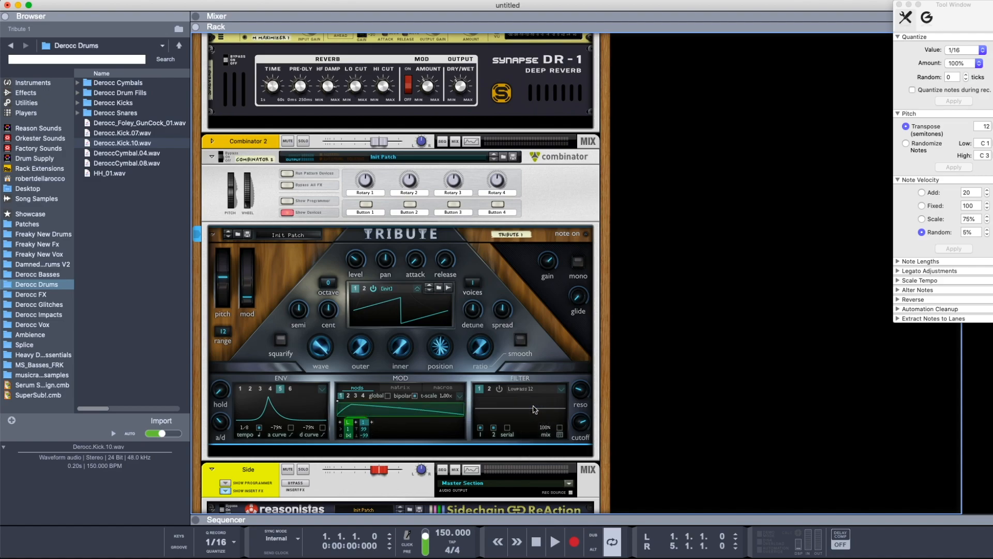
click(461, 398)
mouse_move(479, 407)
click(535, 435)
click(461, 398)
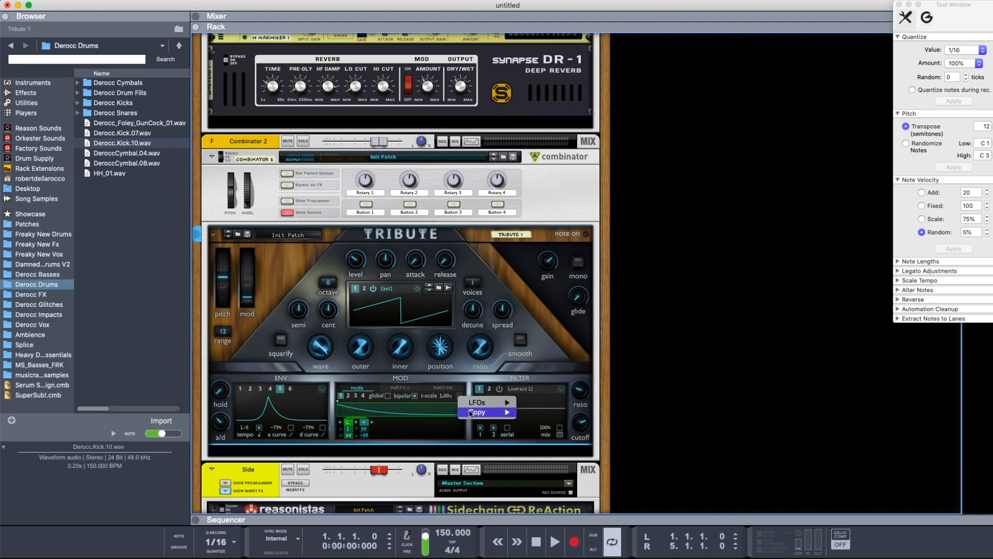
mouse_move(481, 403)
click(538, 441)
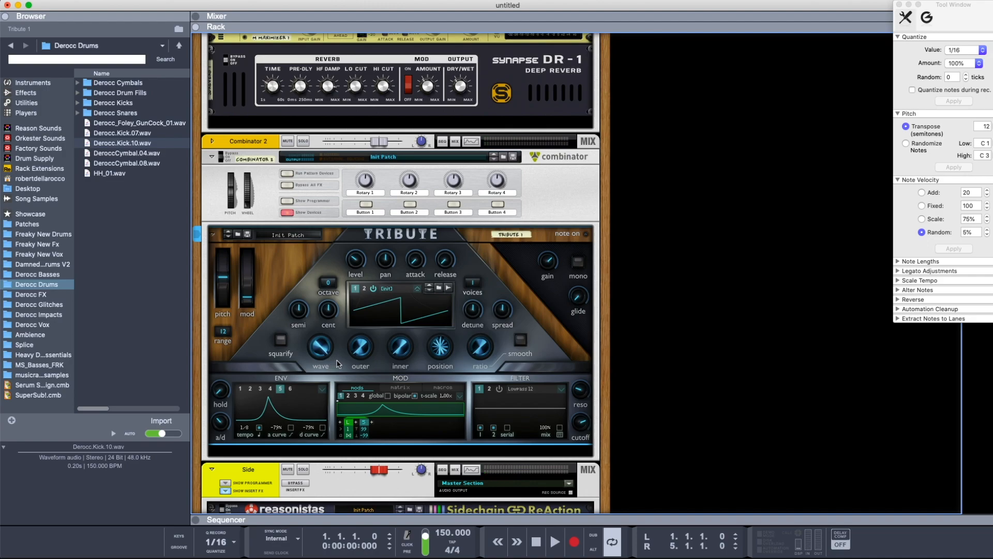
Add a second modulation matrix row with Envelope 4 as its source
click(402, 389)
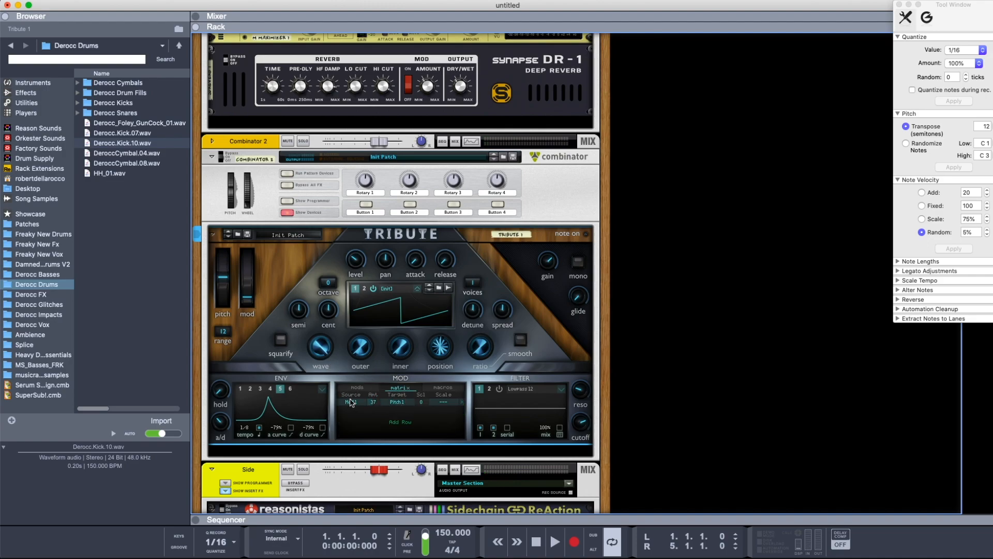
click(421, 420)
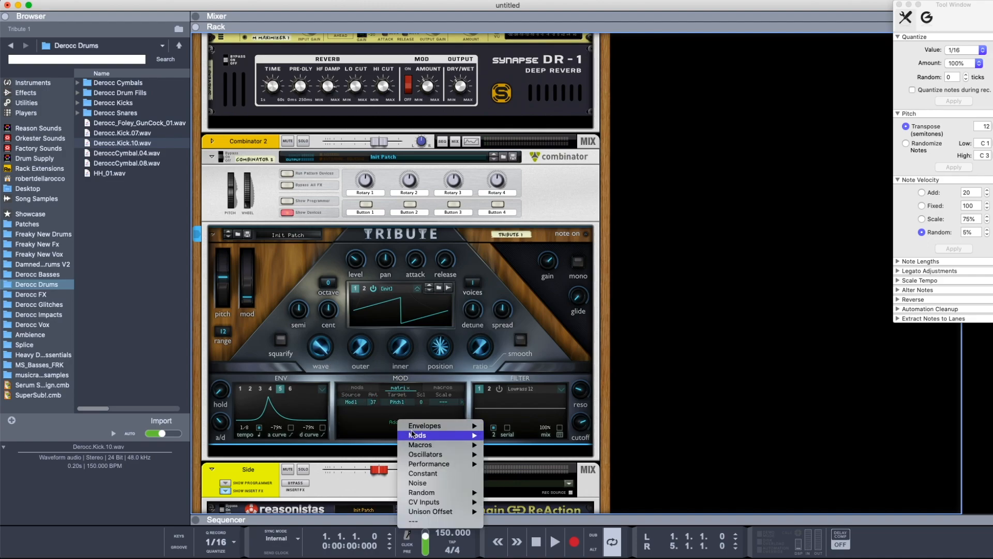
mouse_move(428, 425)
click(514, 455)
Examine the performance sources available for a new matrix row and the CV connections on Tribute's rear panel
click(396, 419)
mouse_move(450, 461)
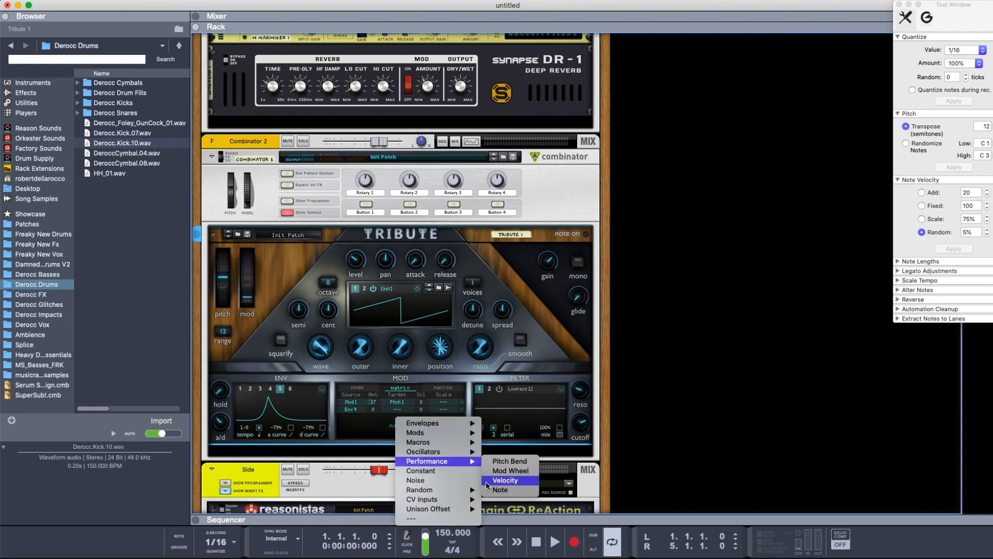
click(319, 428)
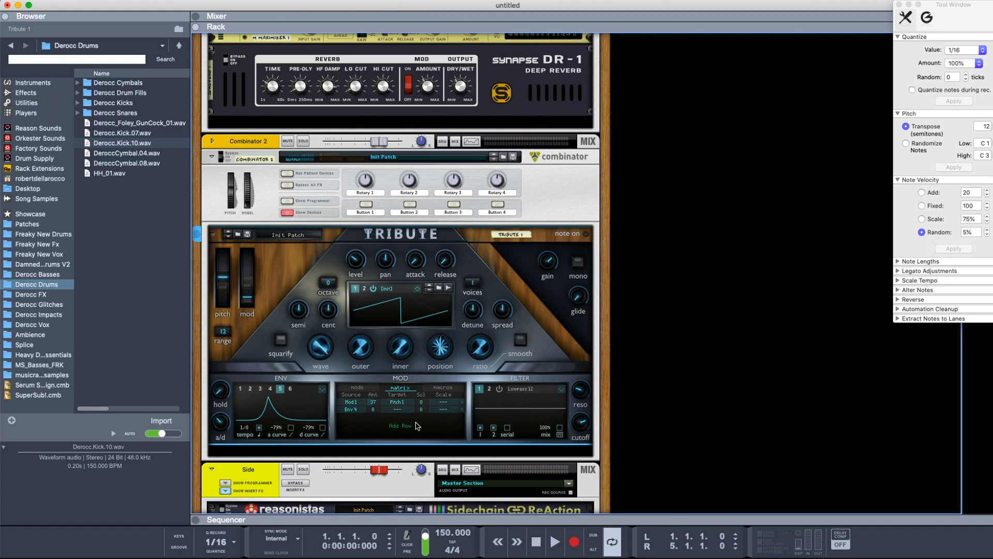
key(Tab)
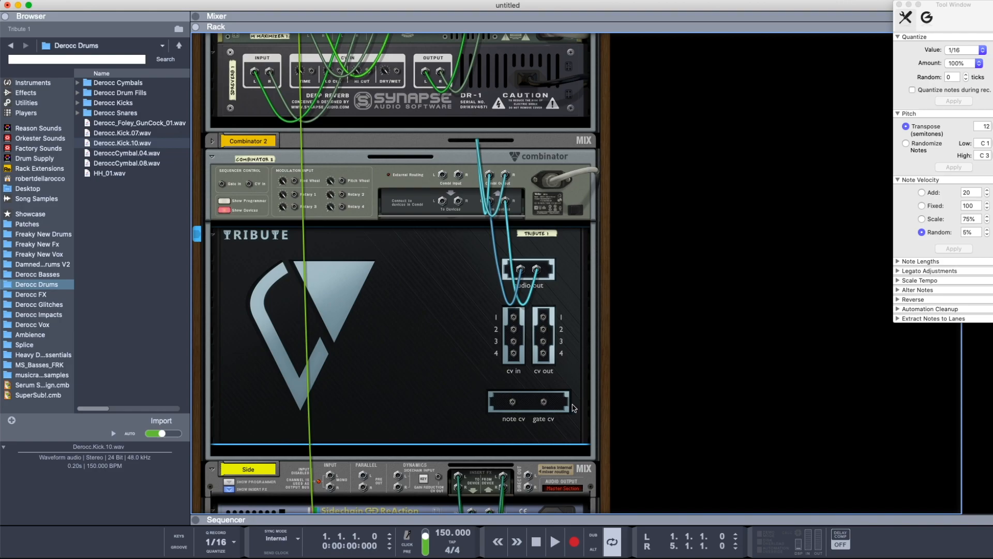
key(Tab)
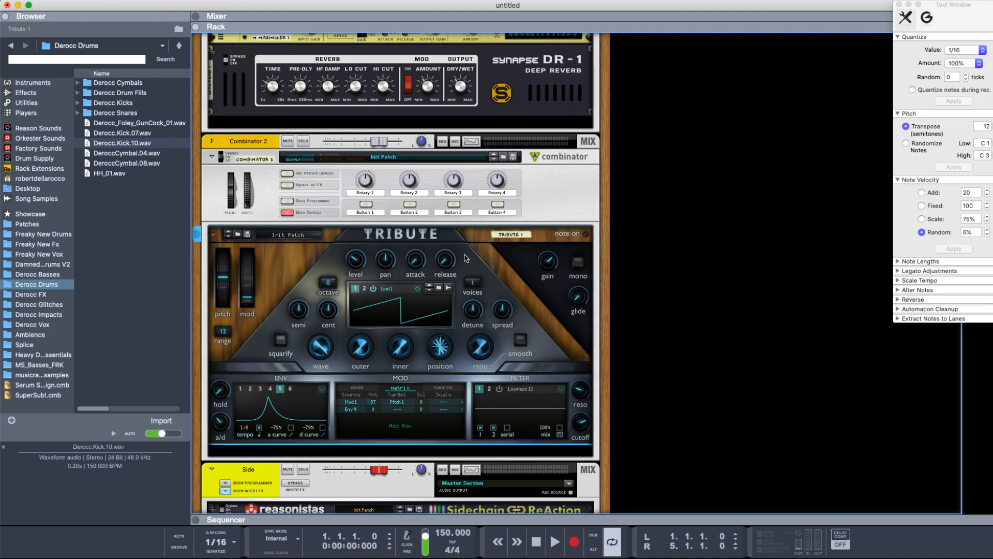
Audition Derocc Insect Bass 5.aif from the Derocc Basses folder and load it into oscillator 1
click(37, 274)
click(113, 284)
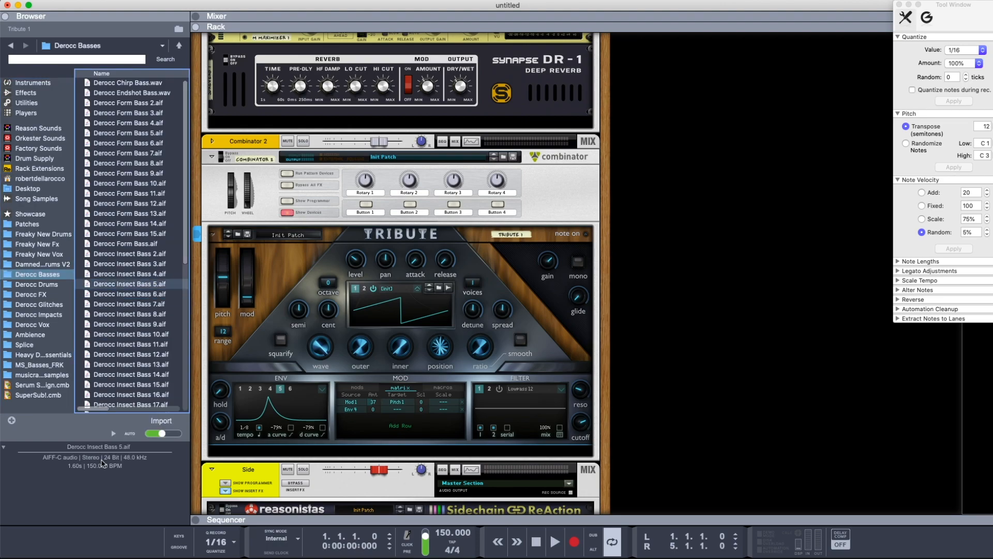
click(114, 435)
drag(136, 288, 399, 305)
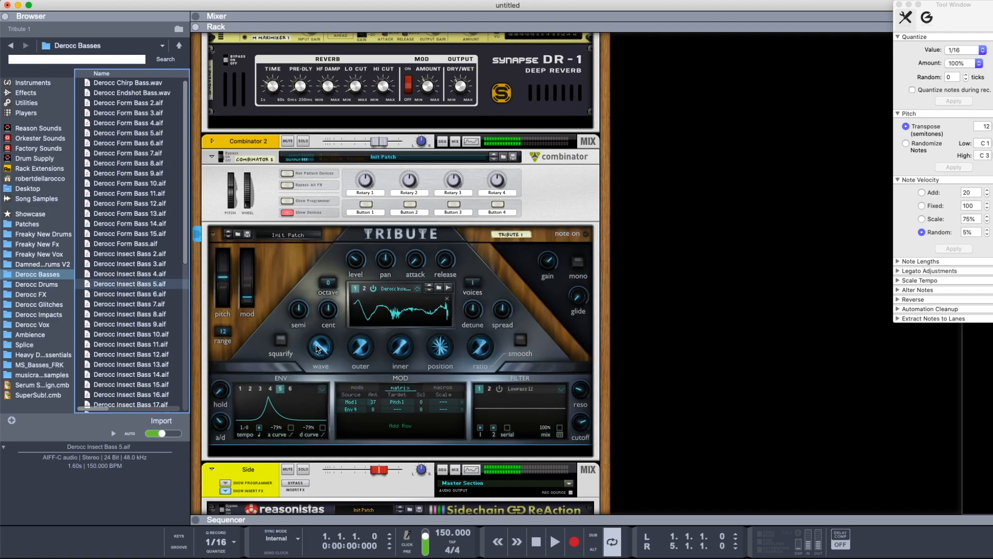
right_click(377, 365)
Delete both rows from the modulation matrix
click(353, 402)
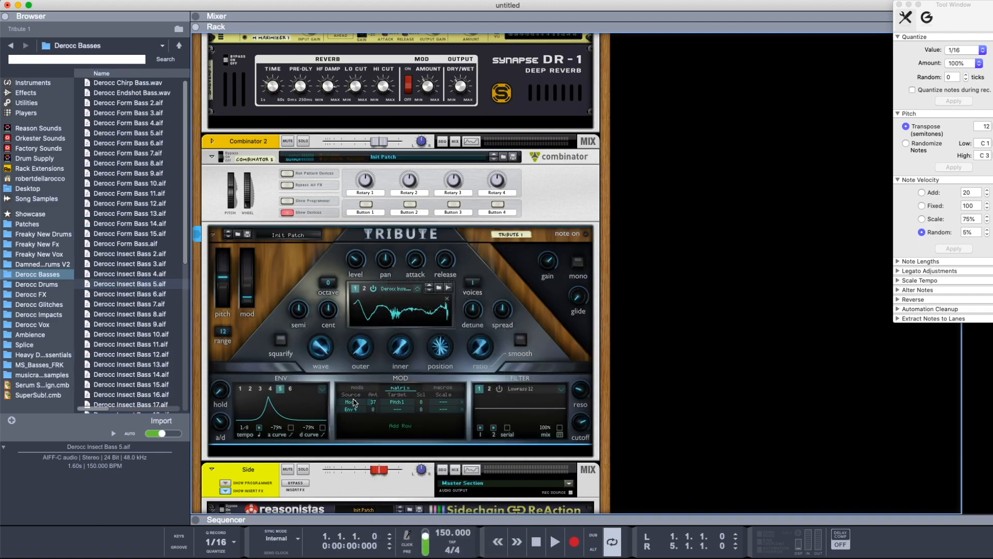
click(354, 402)
click(471, 394)
click(462, 403)
click(461, 401)
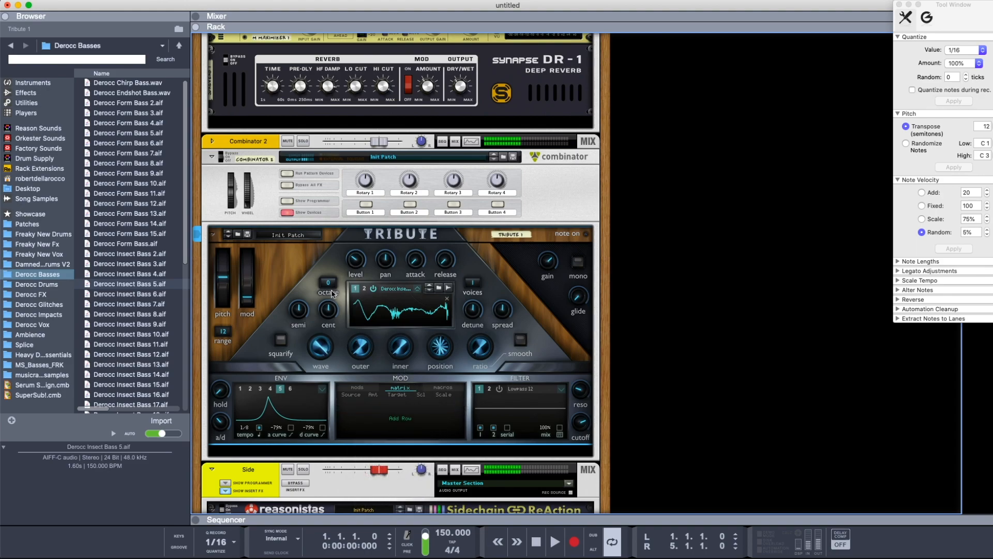
Lower oscillator 1's octave to -1 and increase its wave amount
mouse_move(328, 283)
mouse_down()
mouse_move(331, 293)
mouse_move(333, 278)
mouse_up()
mouse_move(321, 344)
mouse_down()
mouse_move(322, 327)
mouse_move(328, 338)
mouse_up()
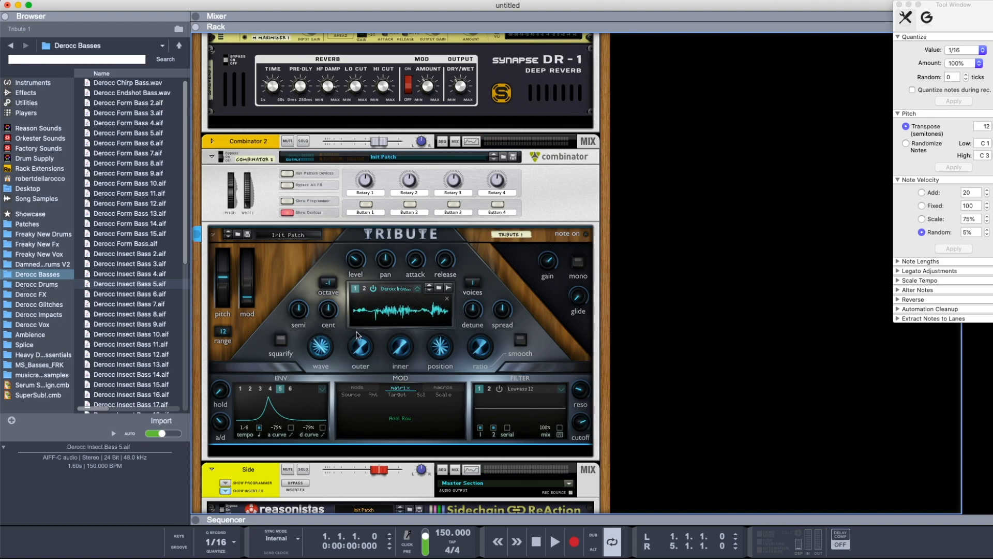
mouse_move(361, 336)
key(Tab)
key(Tab)
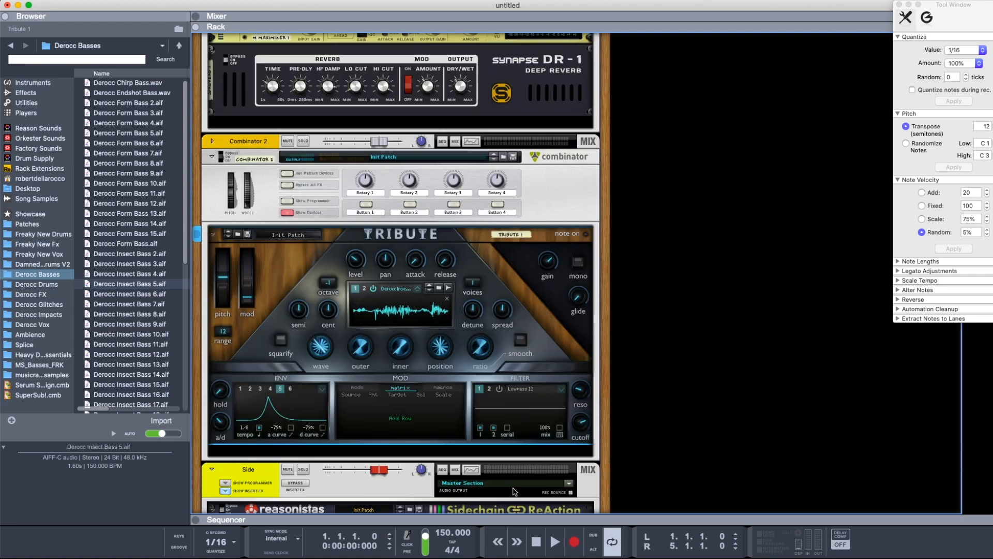